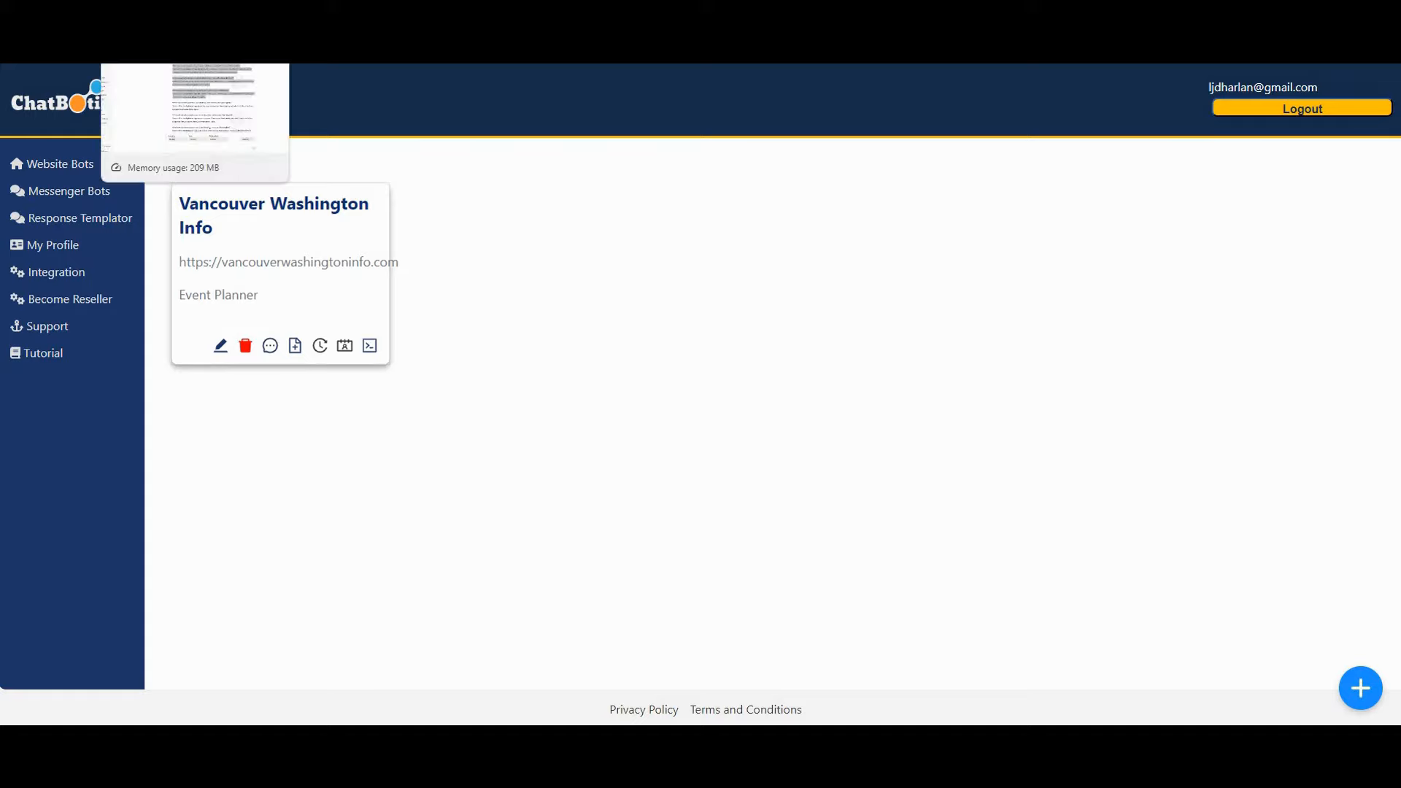
- Open the Response Templator and look over its content entry and generated response areas
left_click(160, 7)
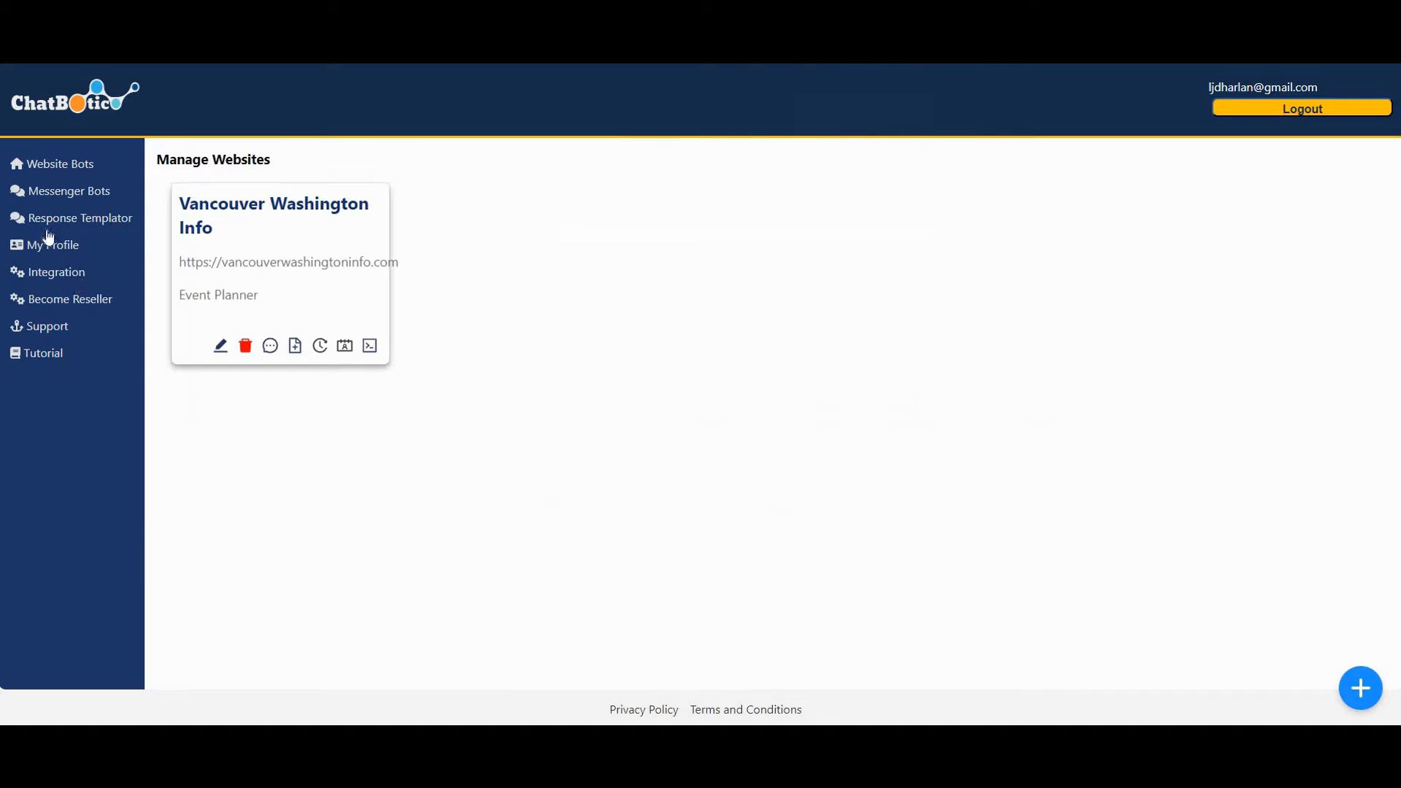
left_click(52, 229)
left_click(178, 169)
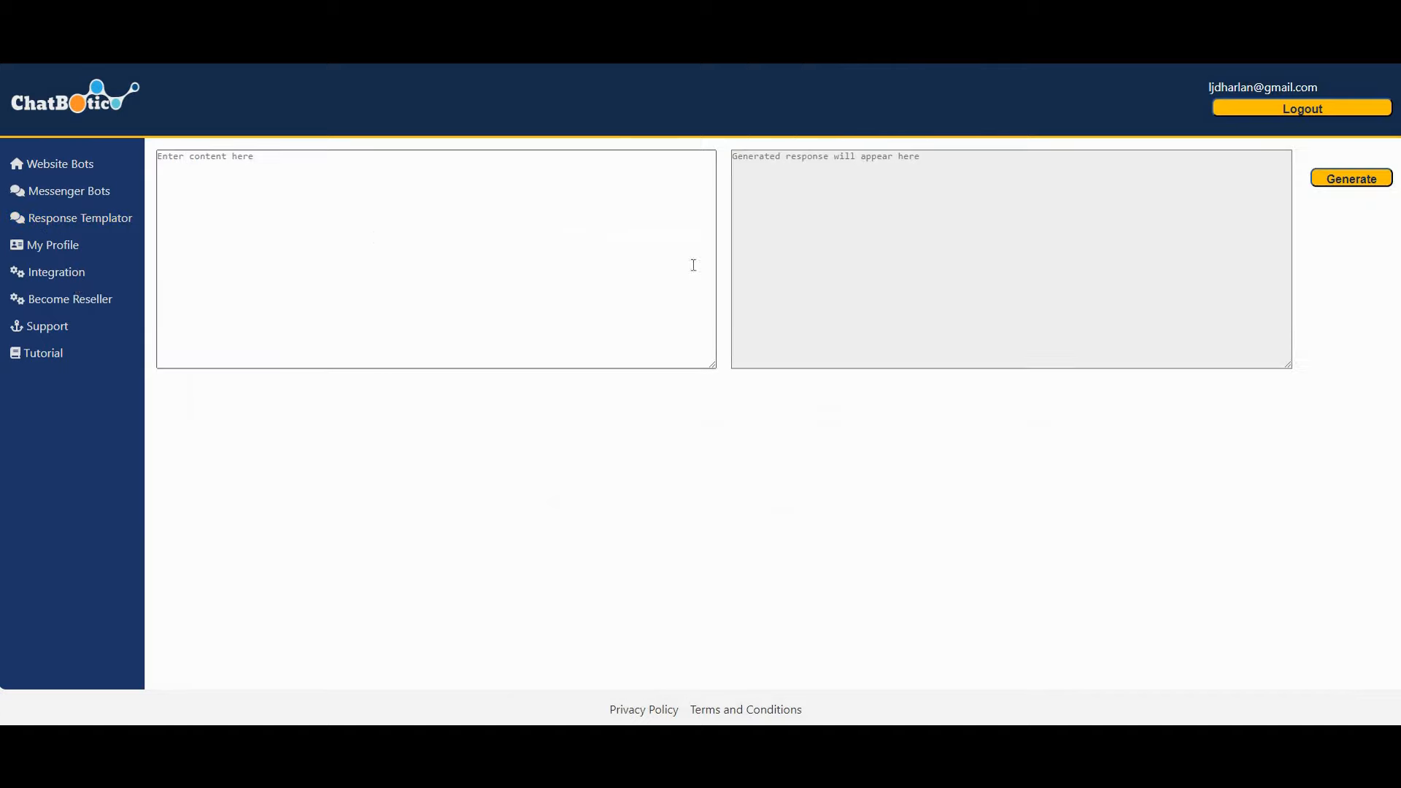
left_click(820, 211)
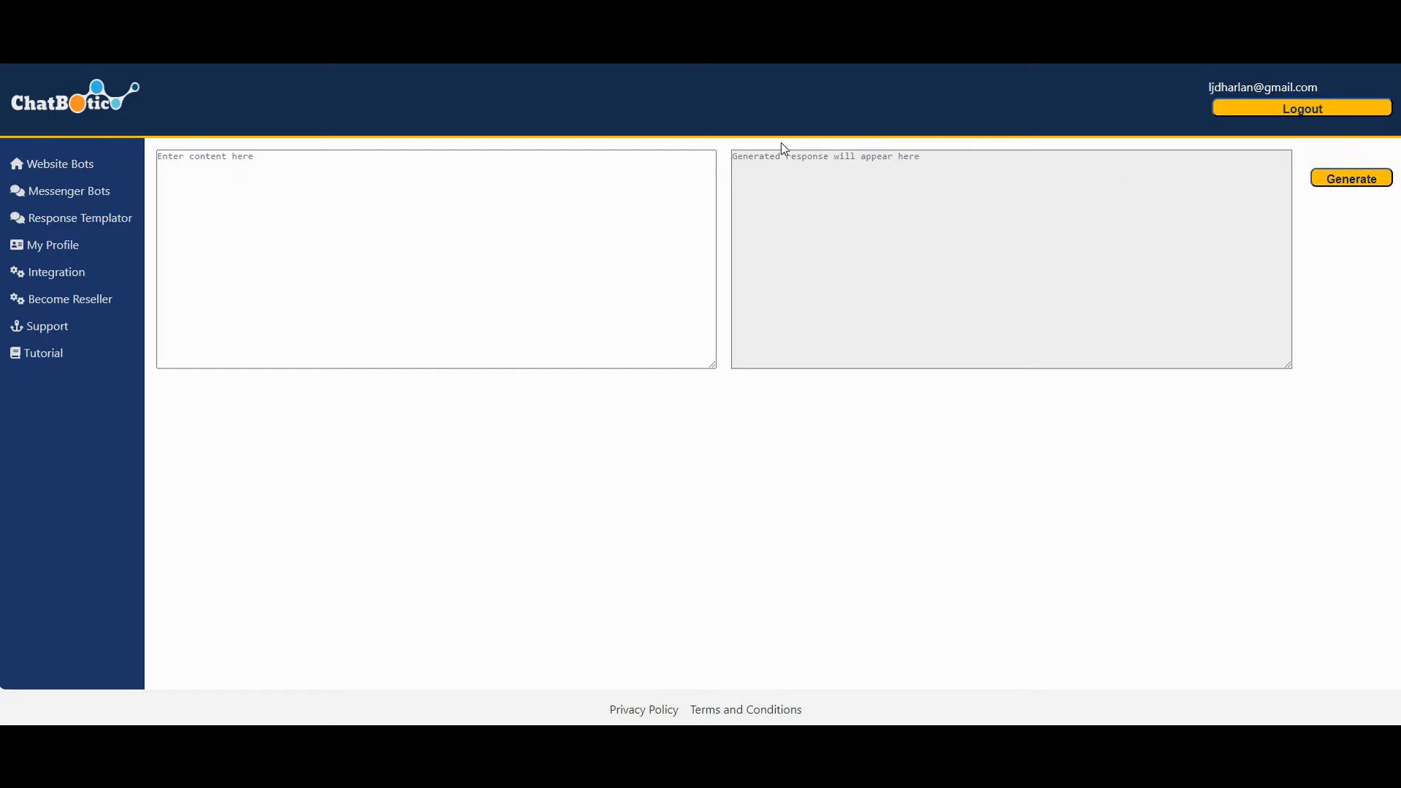
- Review the additional custom content of the Vancouver Washington Info website bot and save it
left_click(40, 245)
left_click(40, 170)
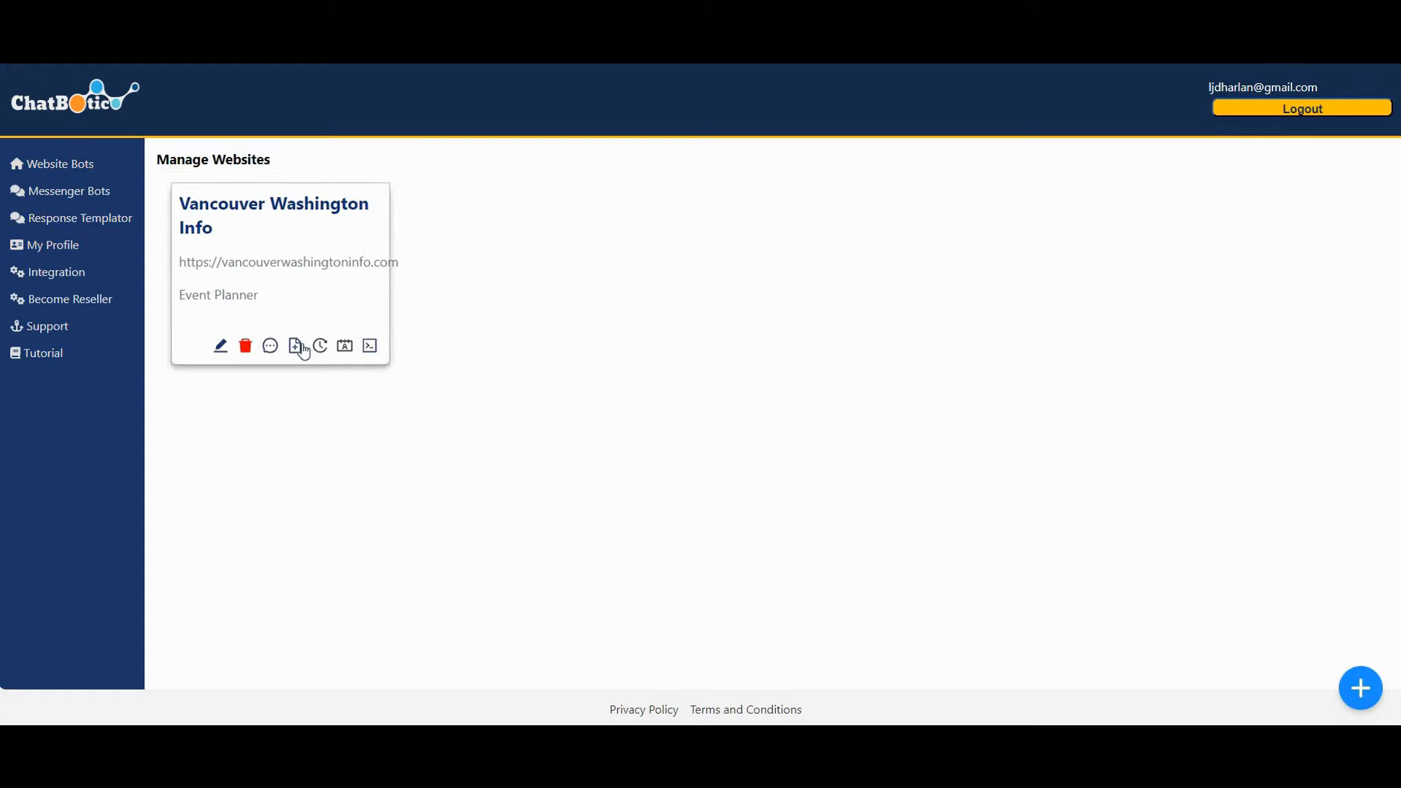
left_click(296, 346)
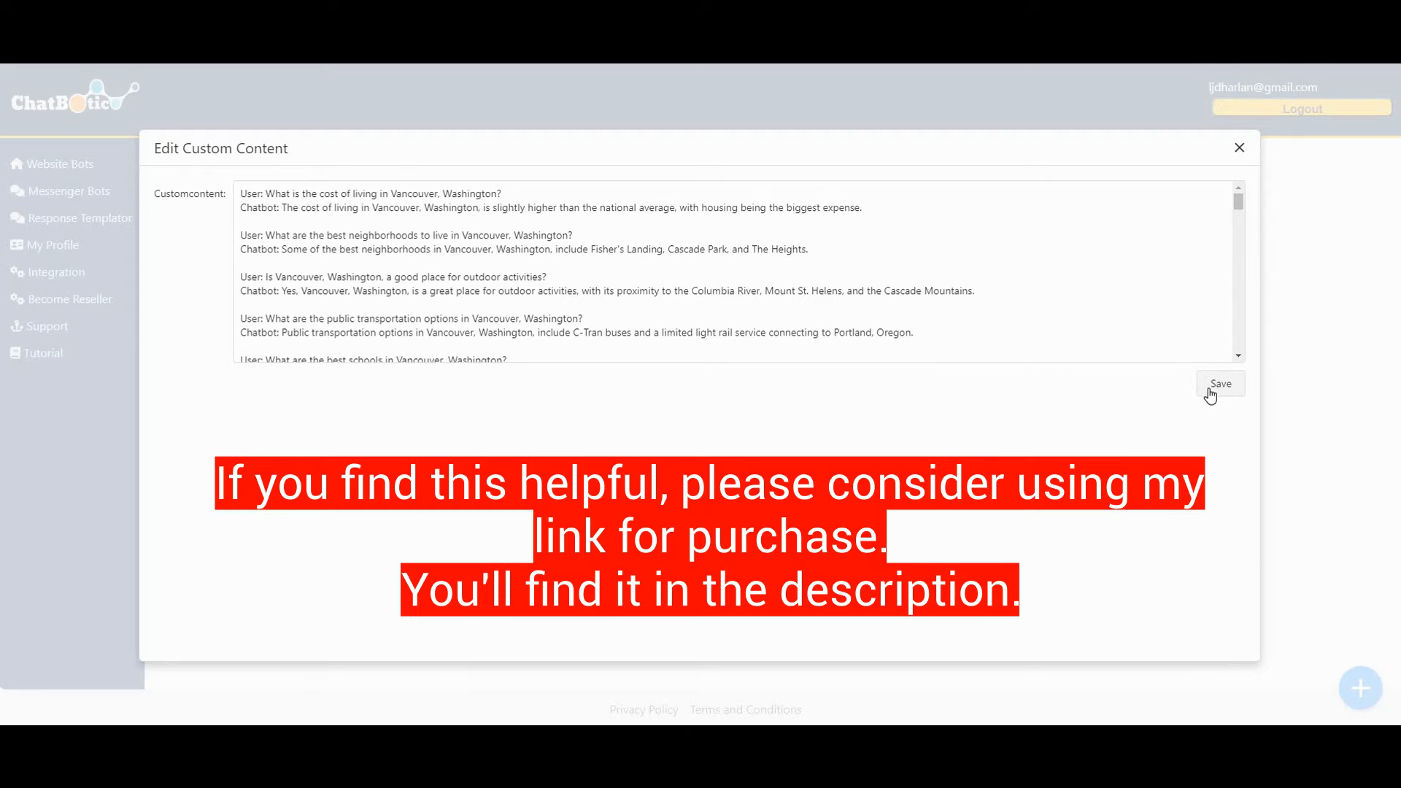
left_click(1209, 390)
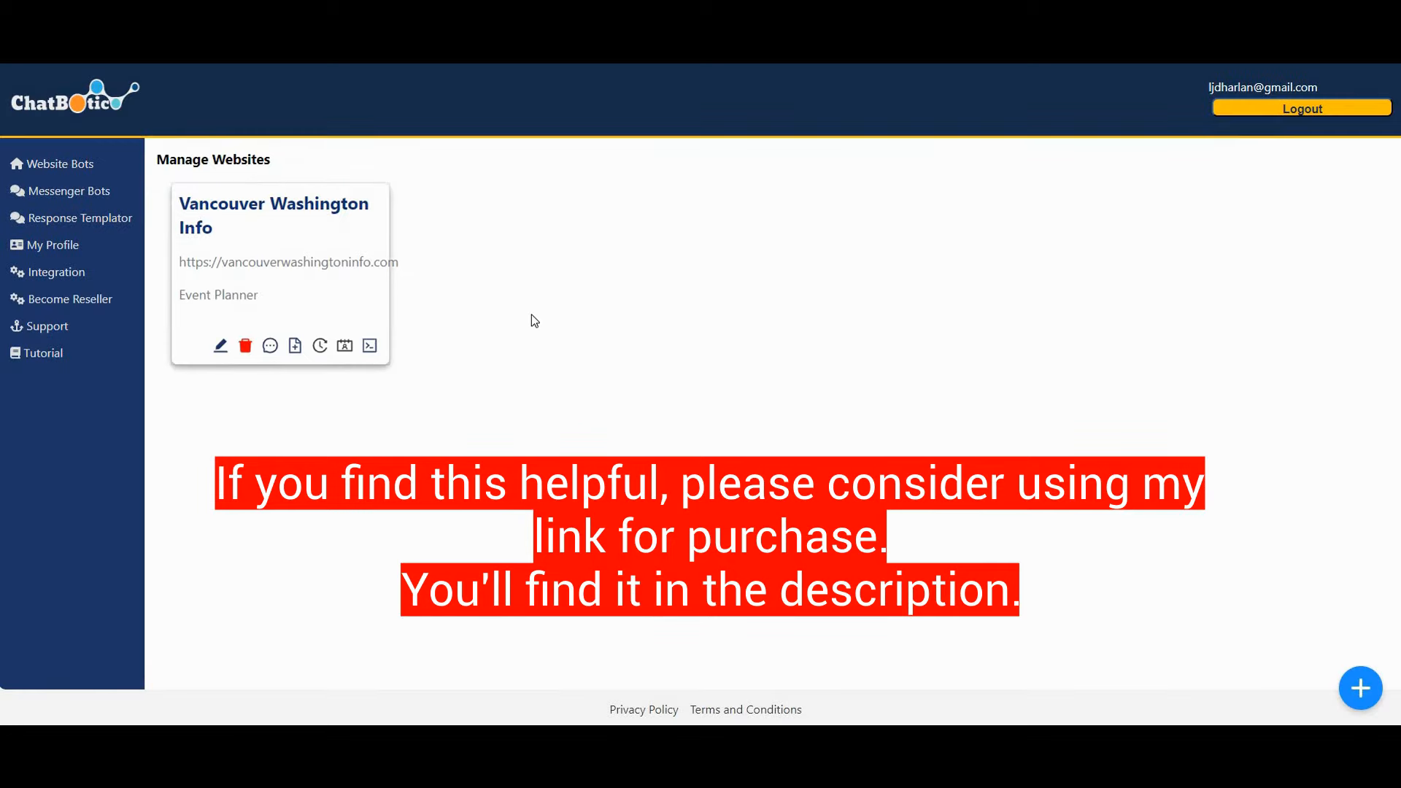
- Review the Zapier integrations available for Chatbotic leads and open the chatbot tutorial page
left_click(55, 222)
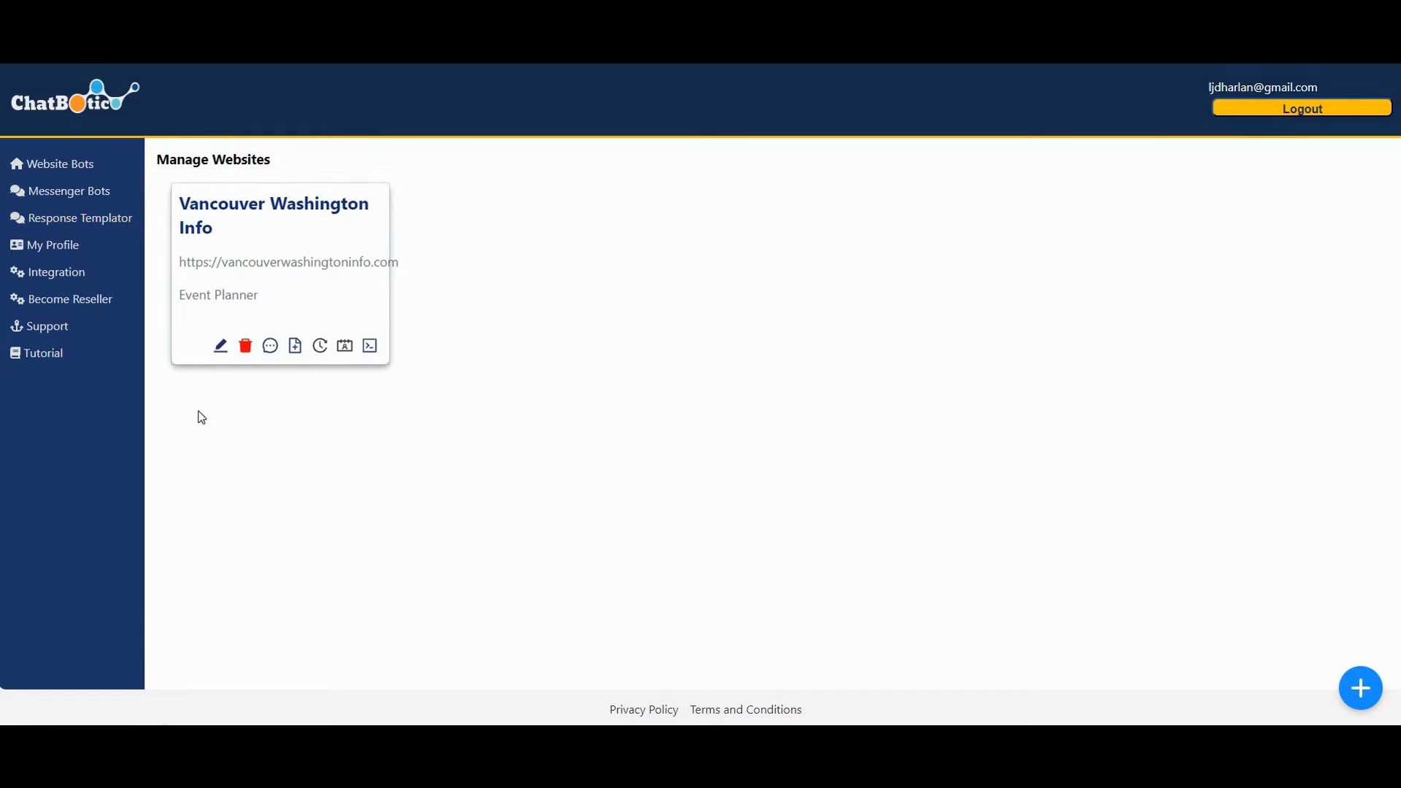
left_click(54, 281)
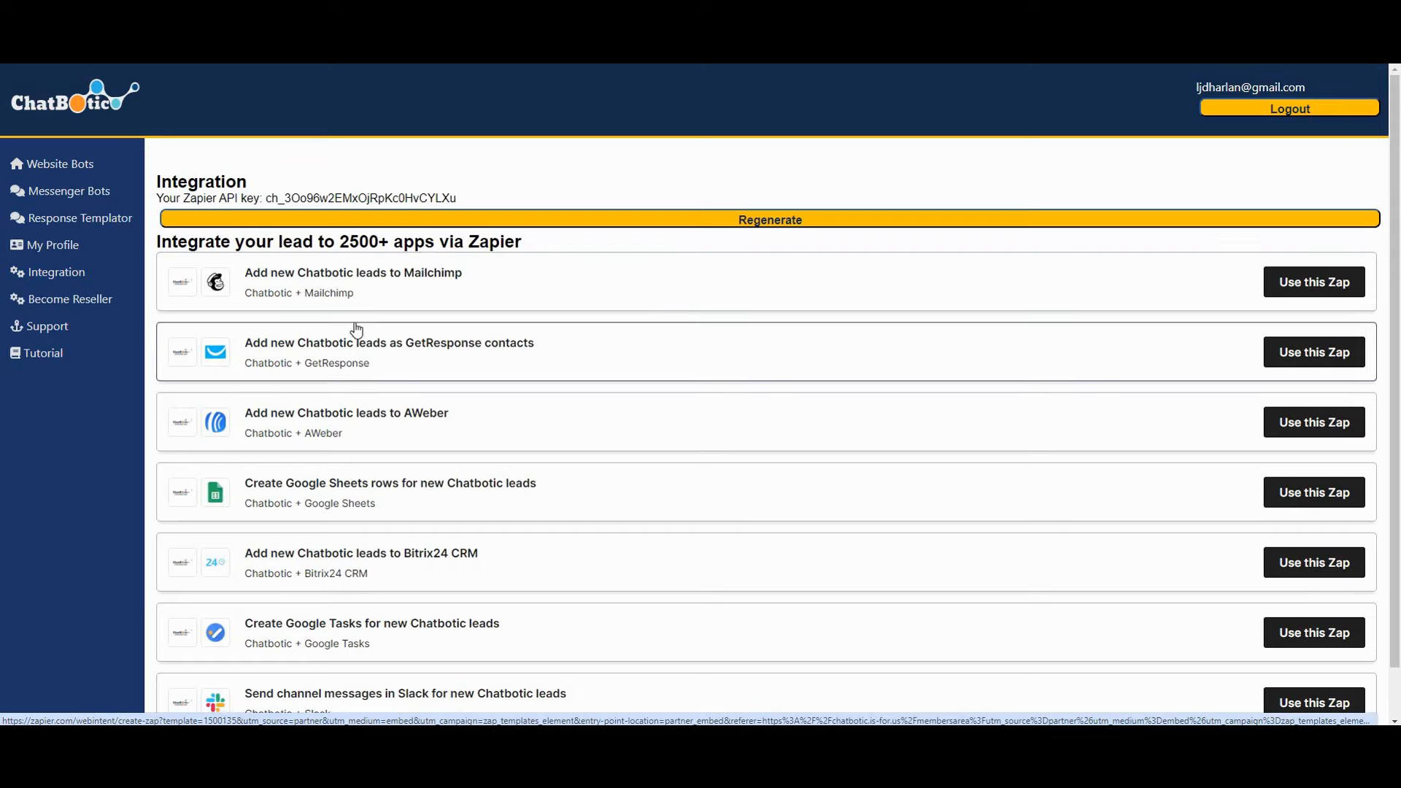
scroll(453, 386, "down", 1)
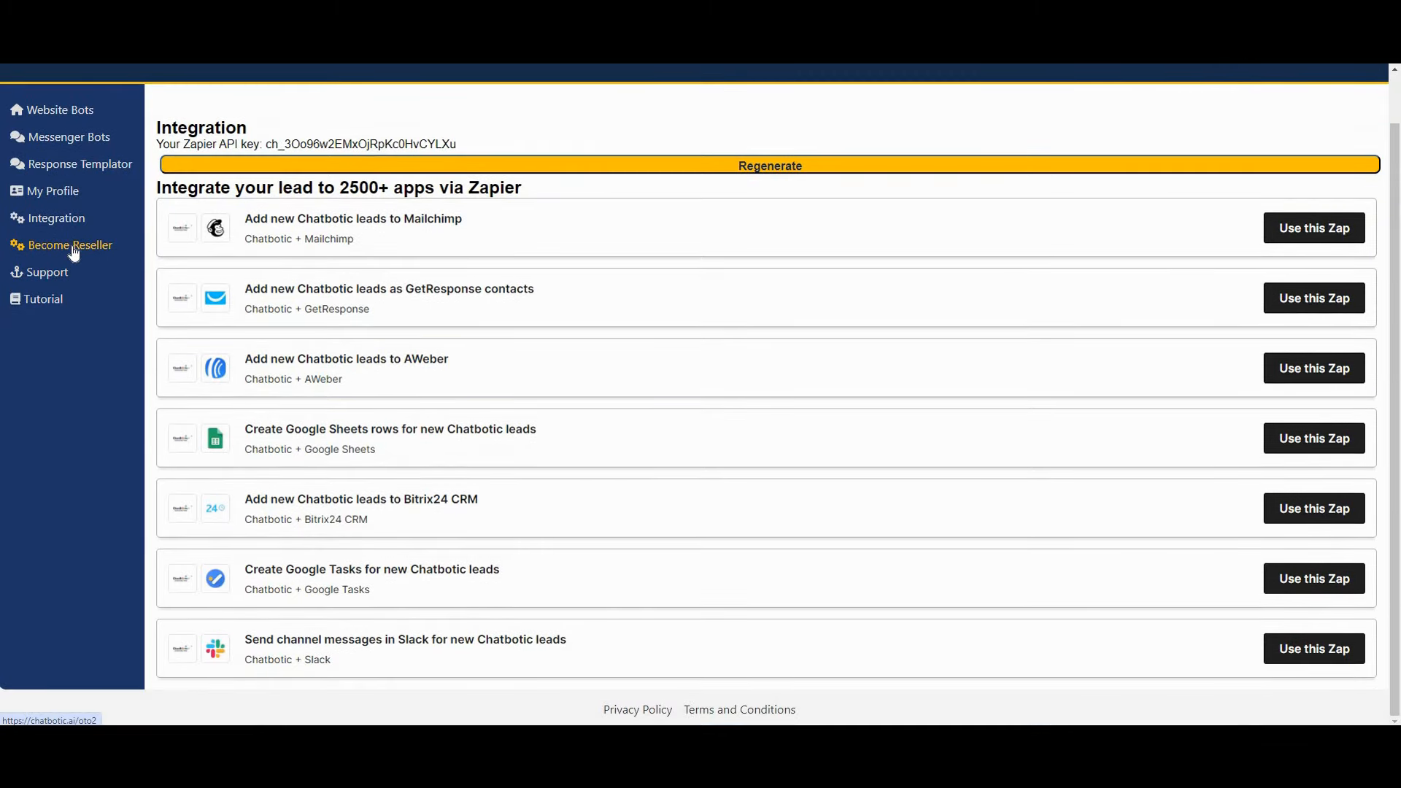
left_click(49, 301)
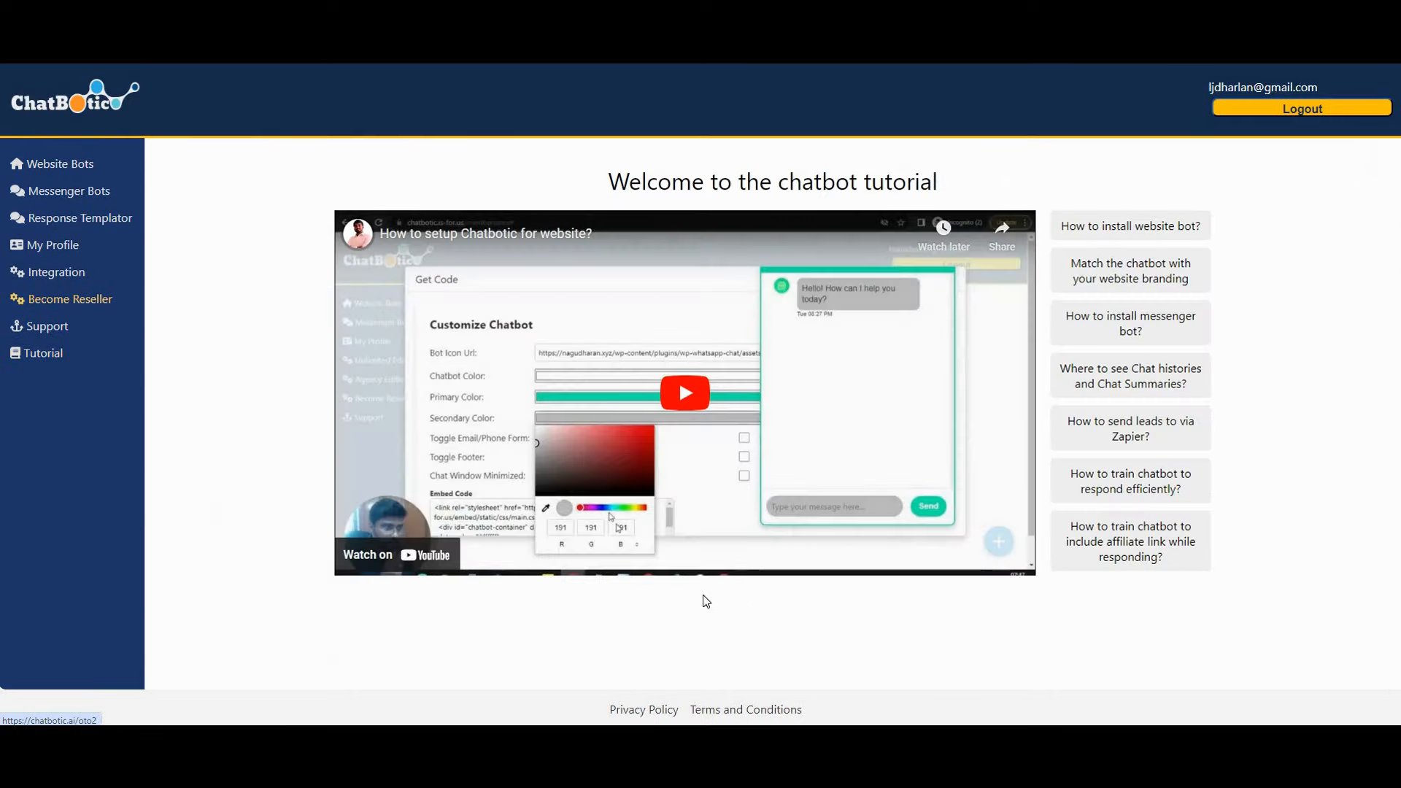
- Read through the Vancouver Washington Info bot's website content, from the link instructions to the sample questions and answers, and close it
left_click(50, 165)
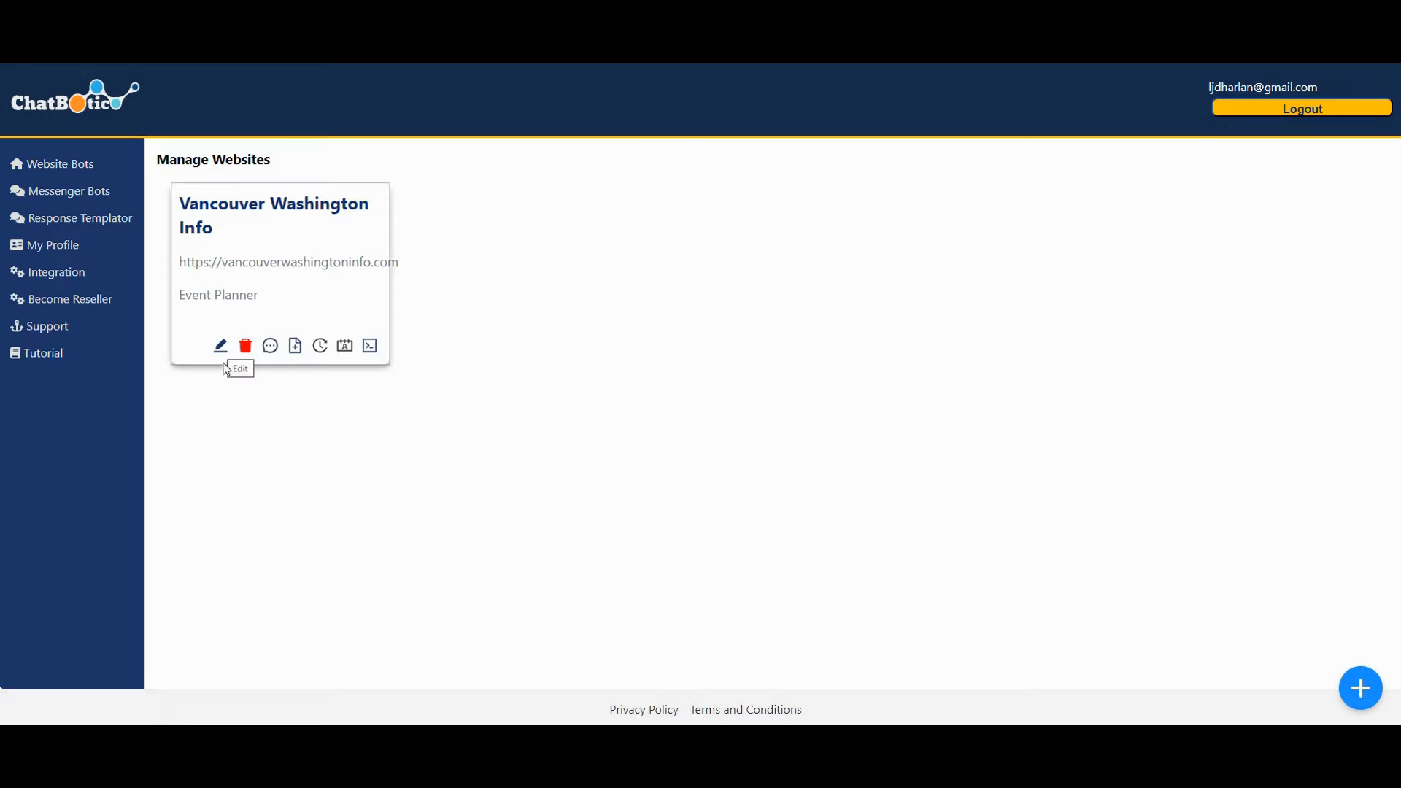
left_click(271, 350)
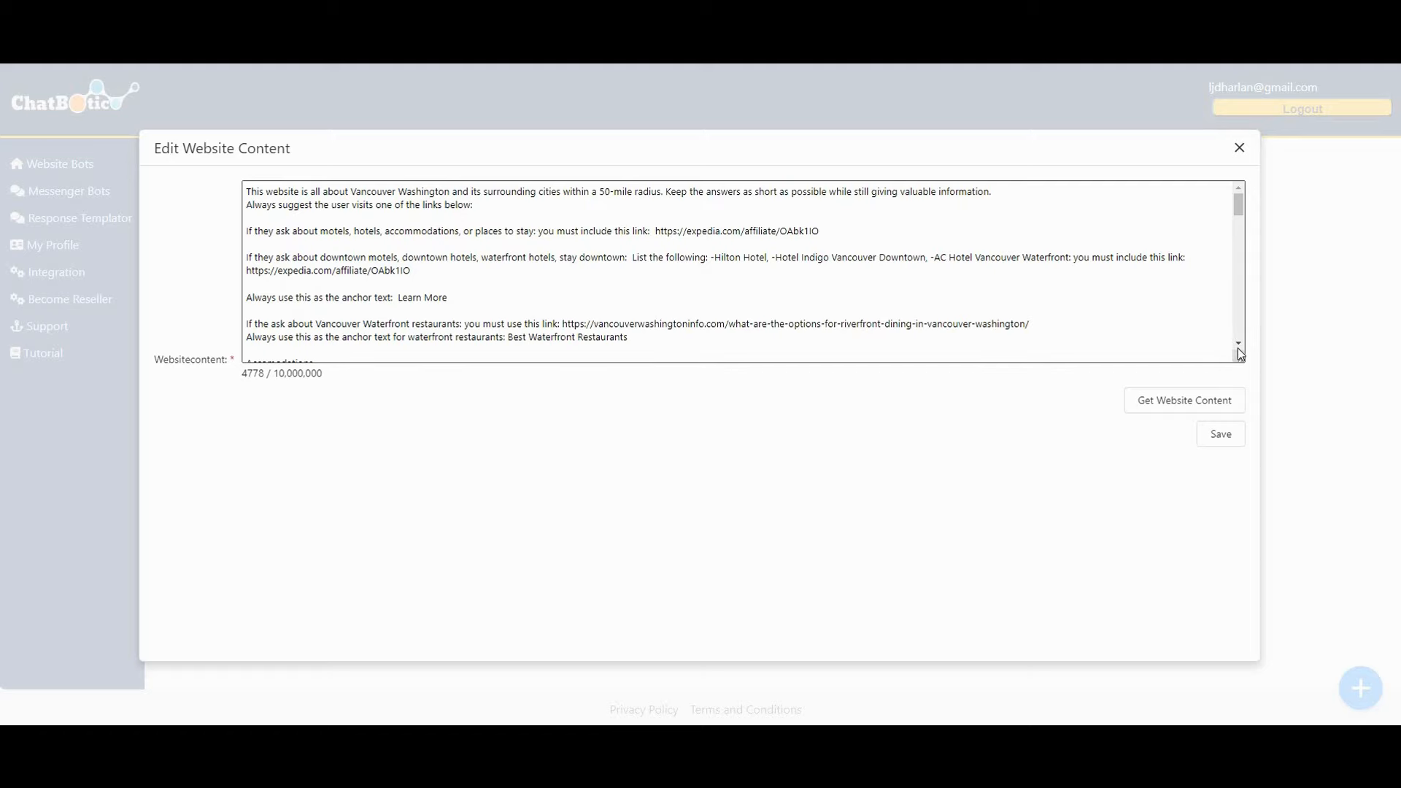
left_click(1238, 348)
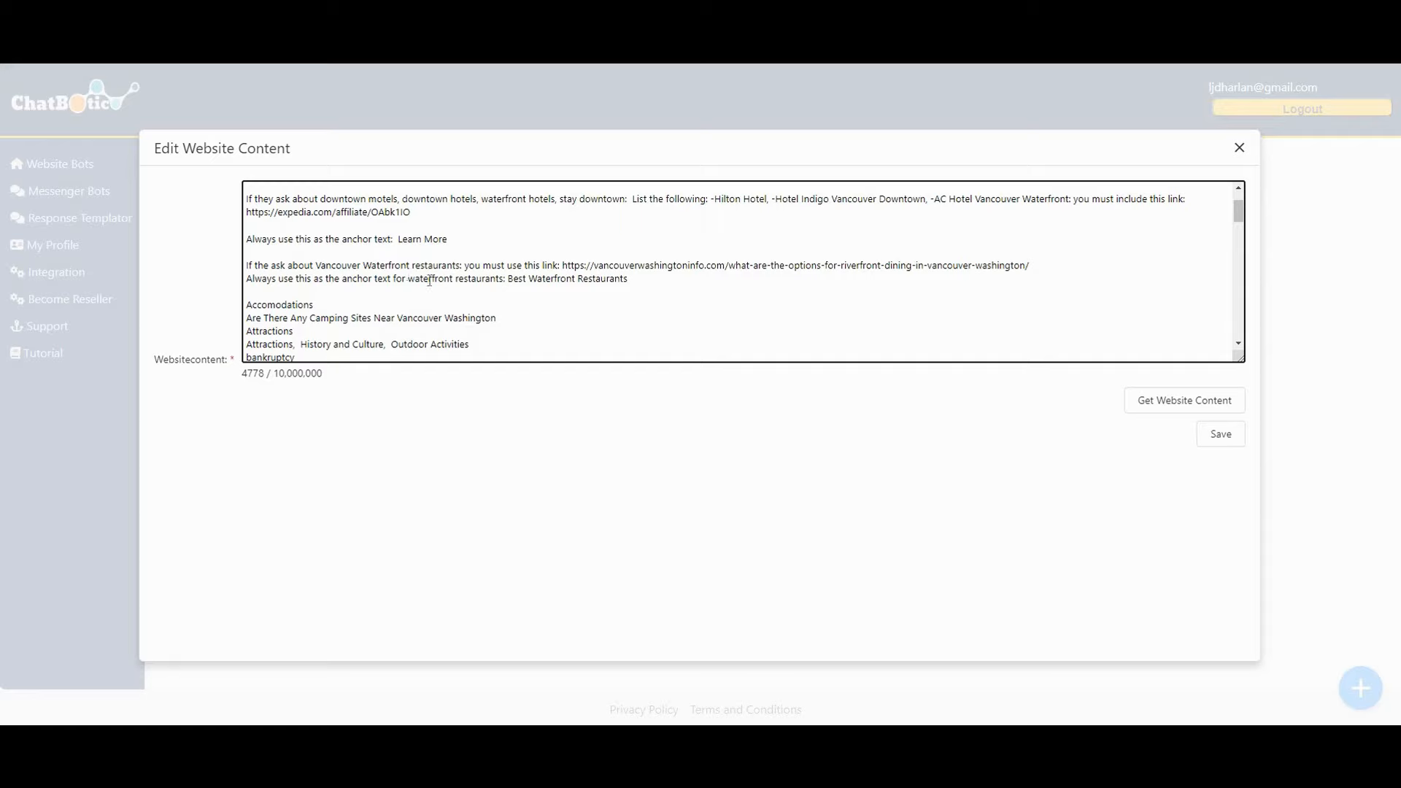
left_click(1163, 415)
scroll(285, 313, "down", 1)
scroll(285, 313, "down", 20)
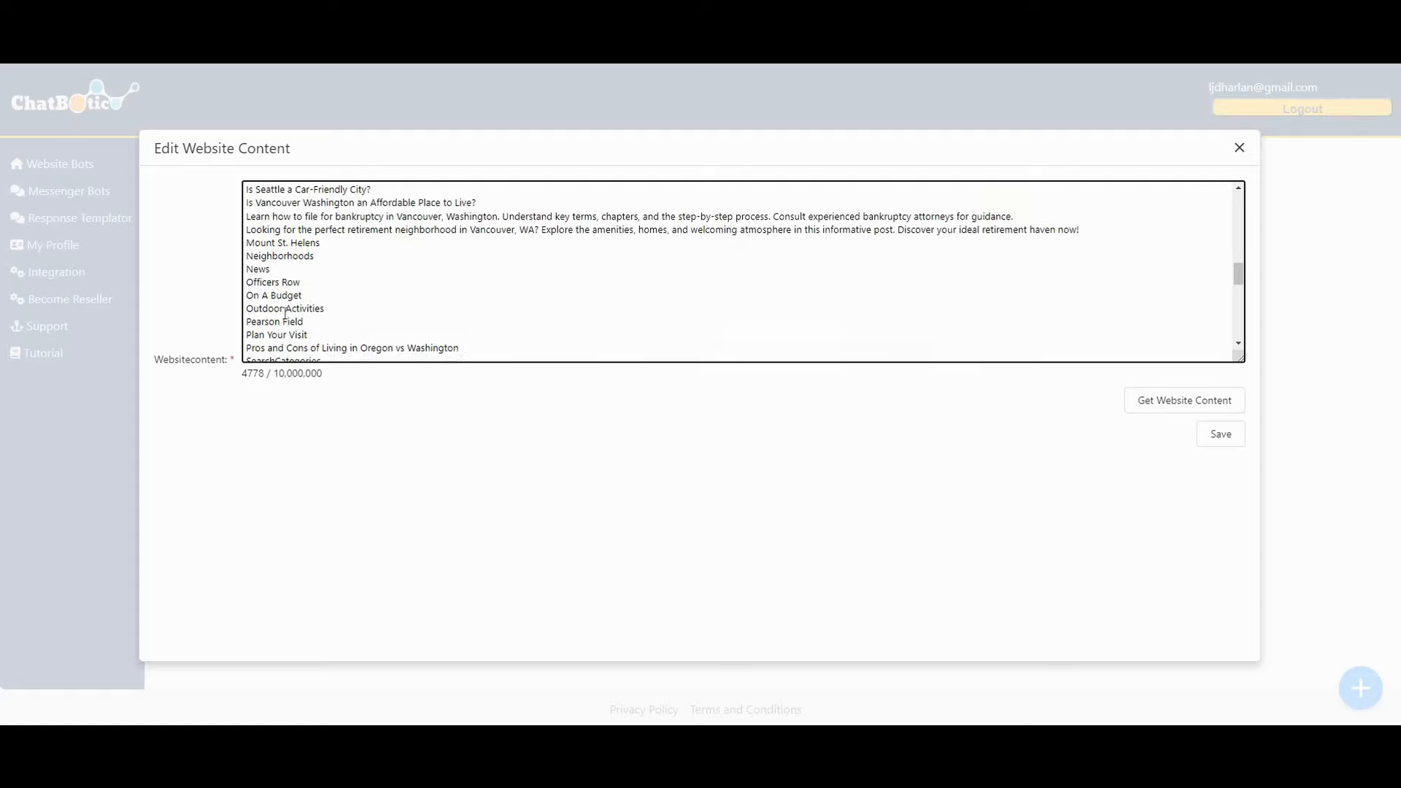
scroll(315, 305, "down", 5)
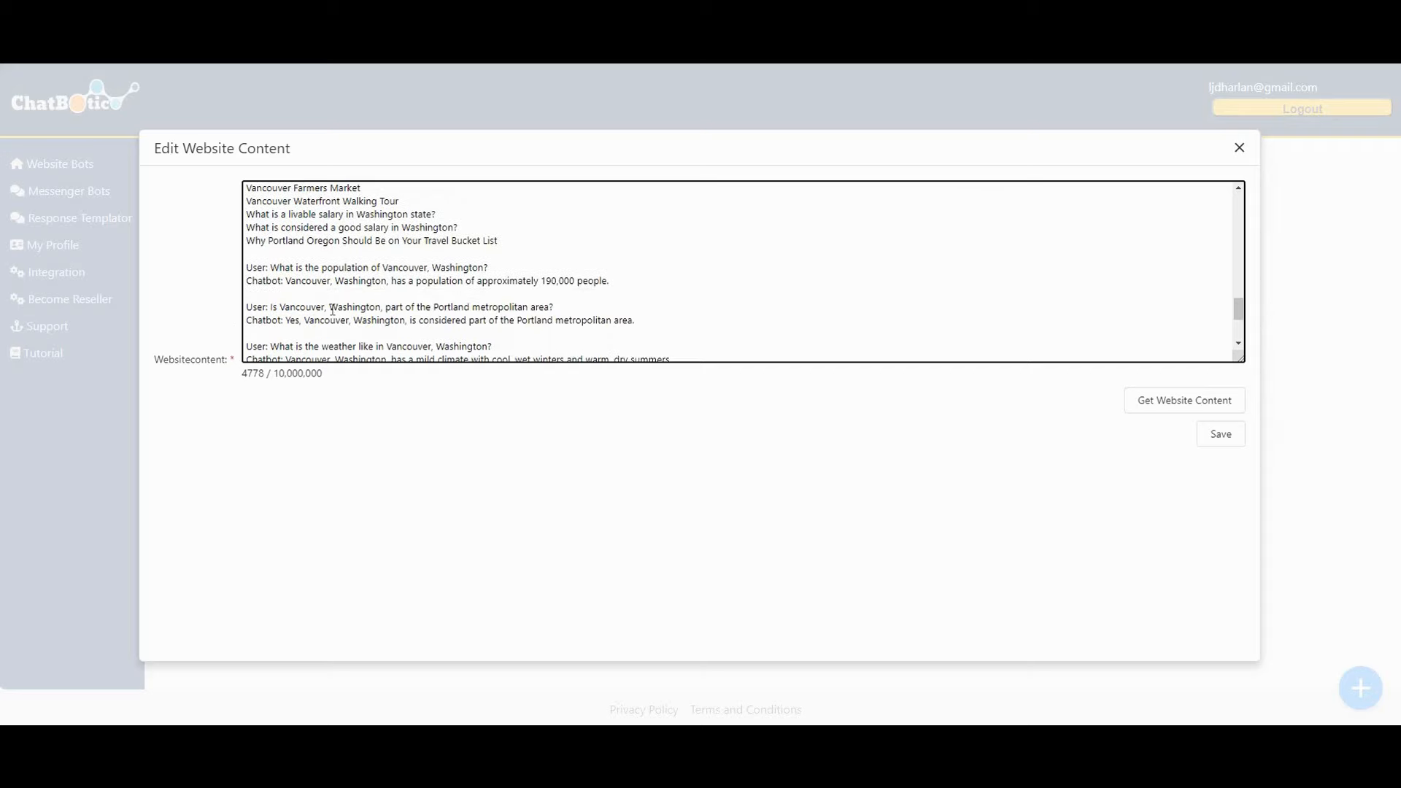
scroll(333, 310, "down", 3)
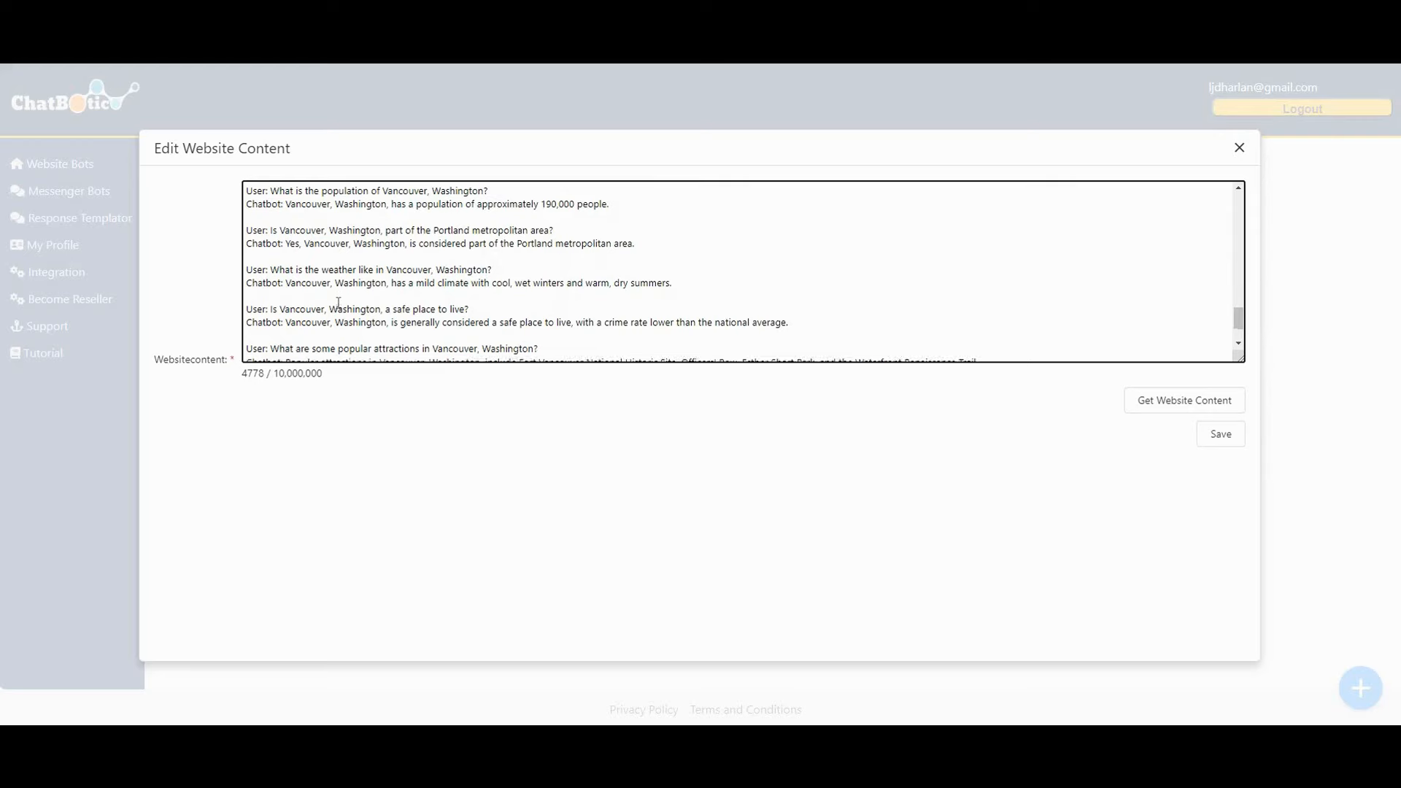
scroll(335, 307, "down", 3)
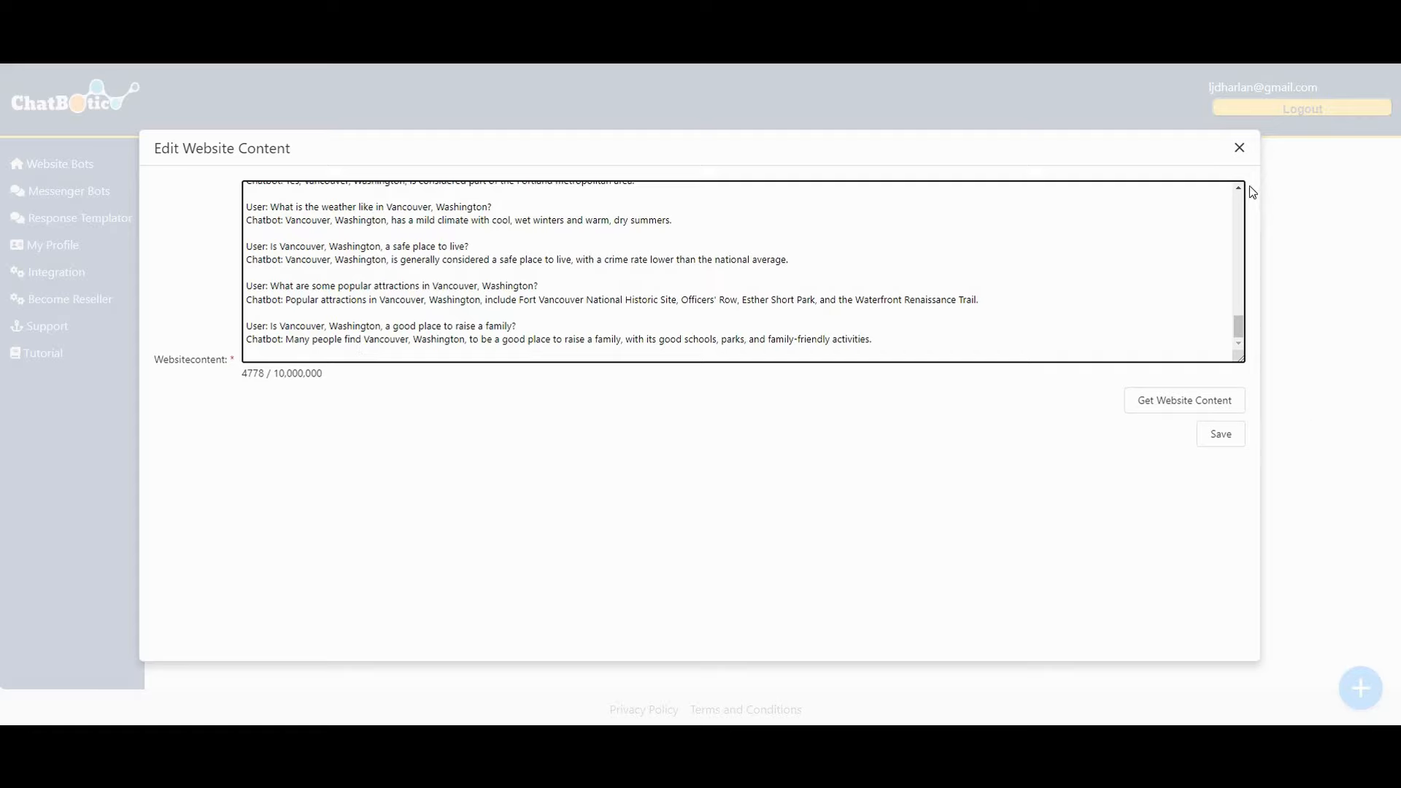
left_click(1239, 148)
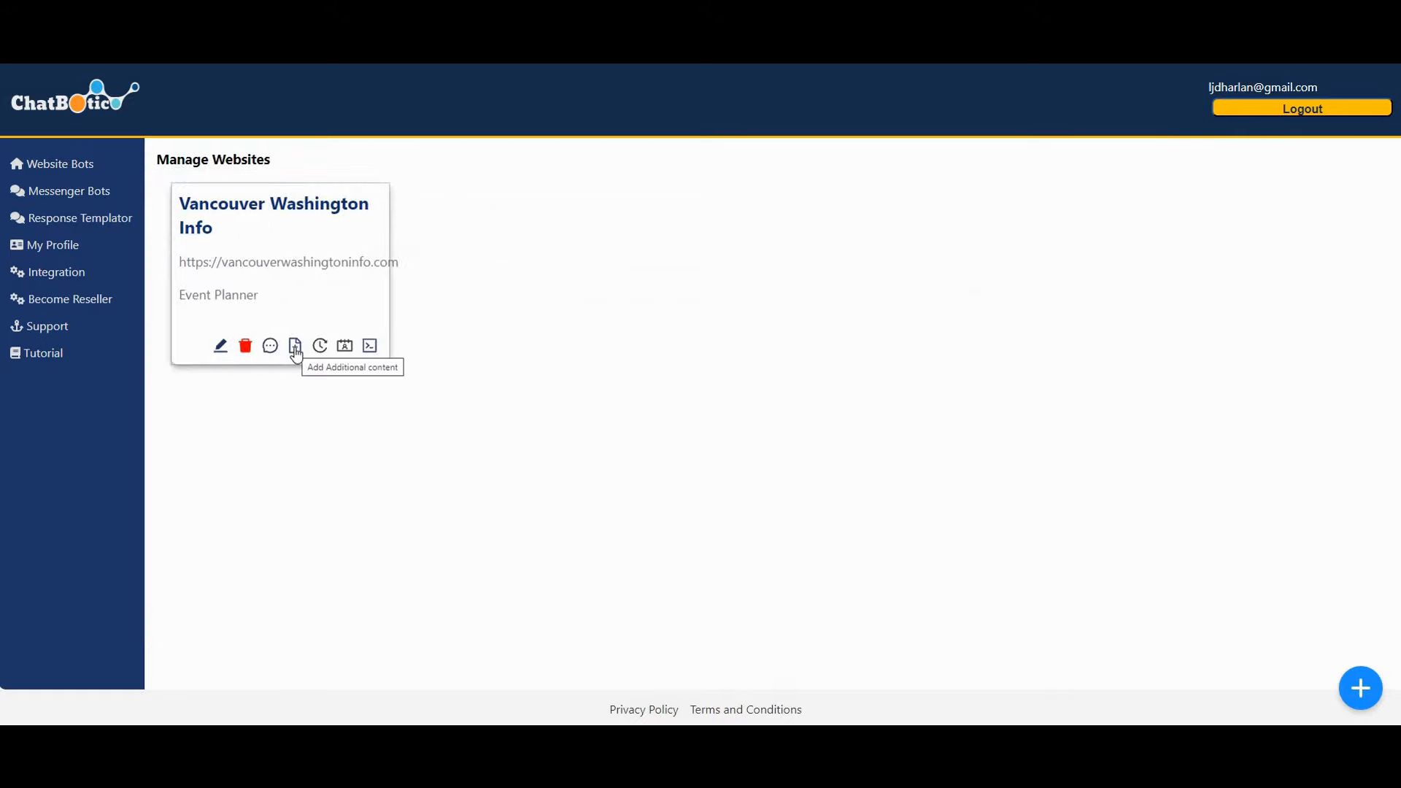
- Examine the question-and-answer pairs in the Vancouver Washington Info bot's custom content down to the last entries
left_click(295, 347)
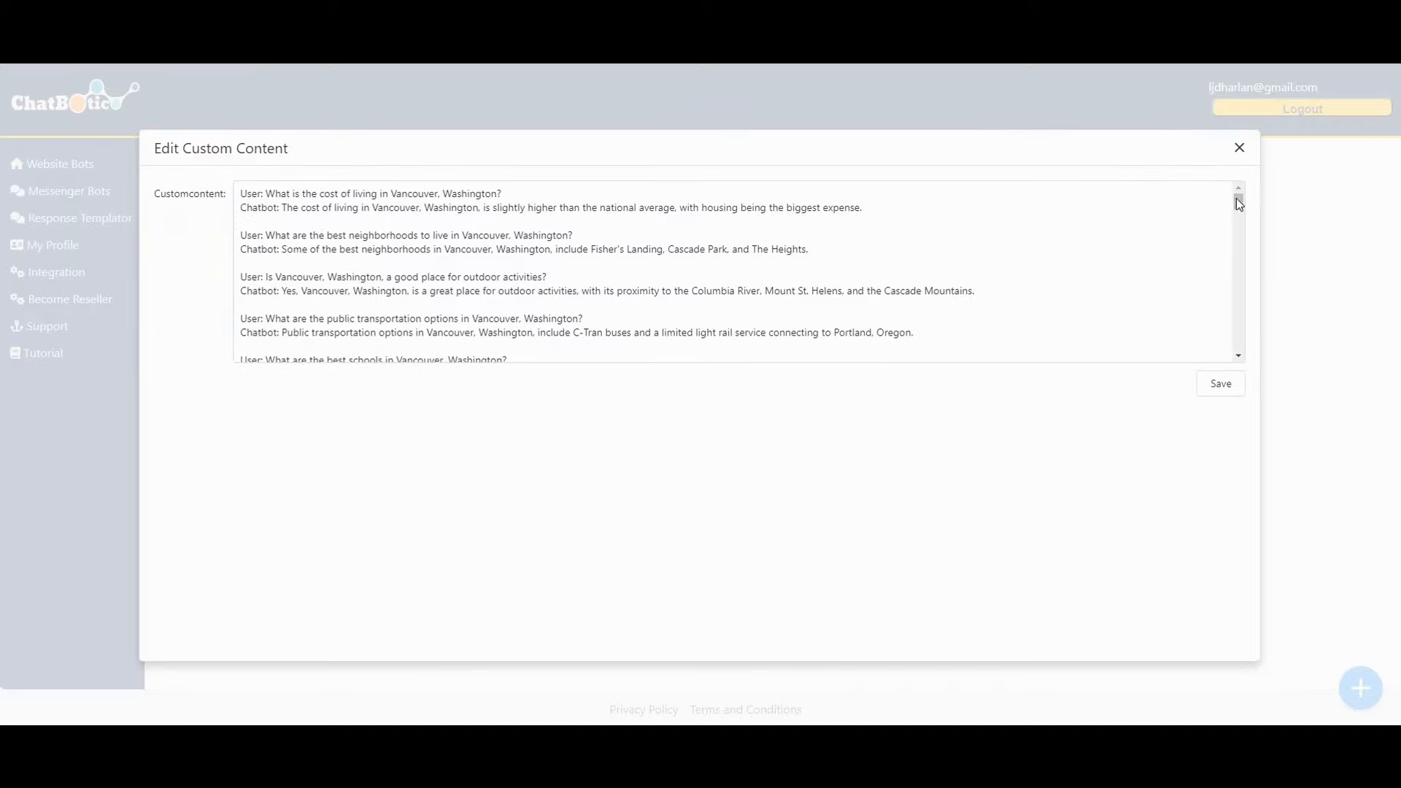
left_click(1243, 356)
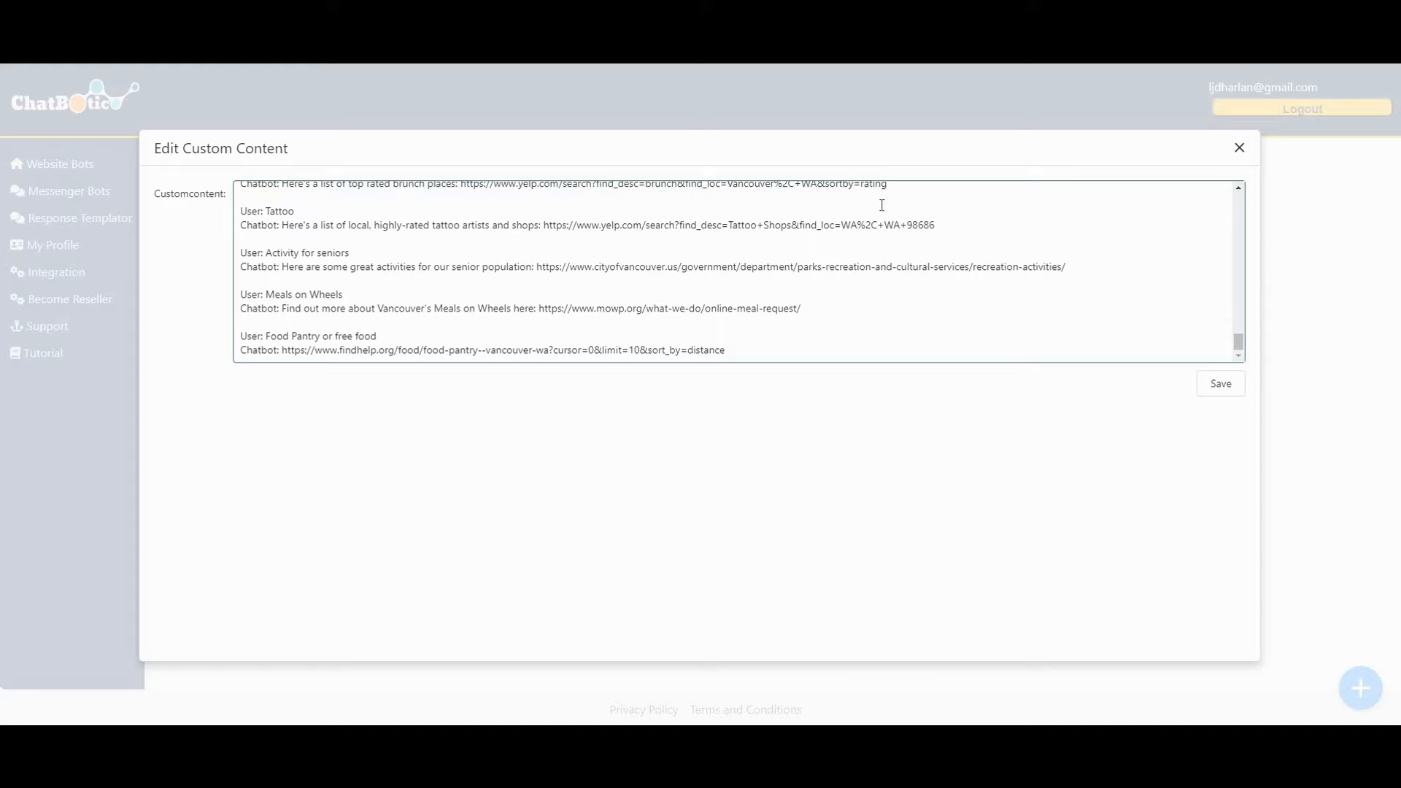
left_click(1267, 192)
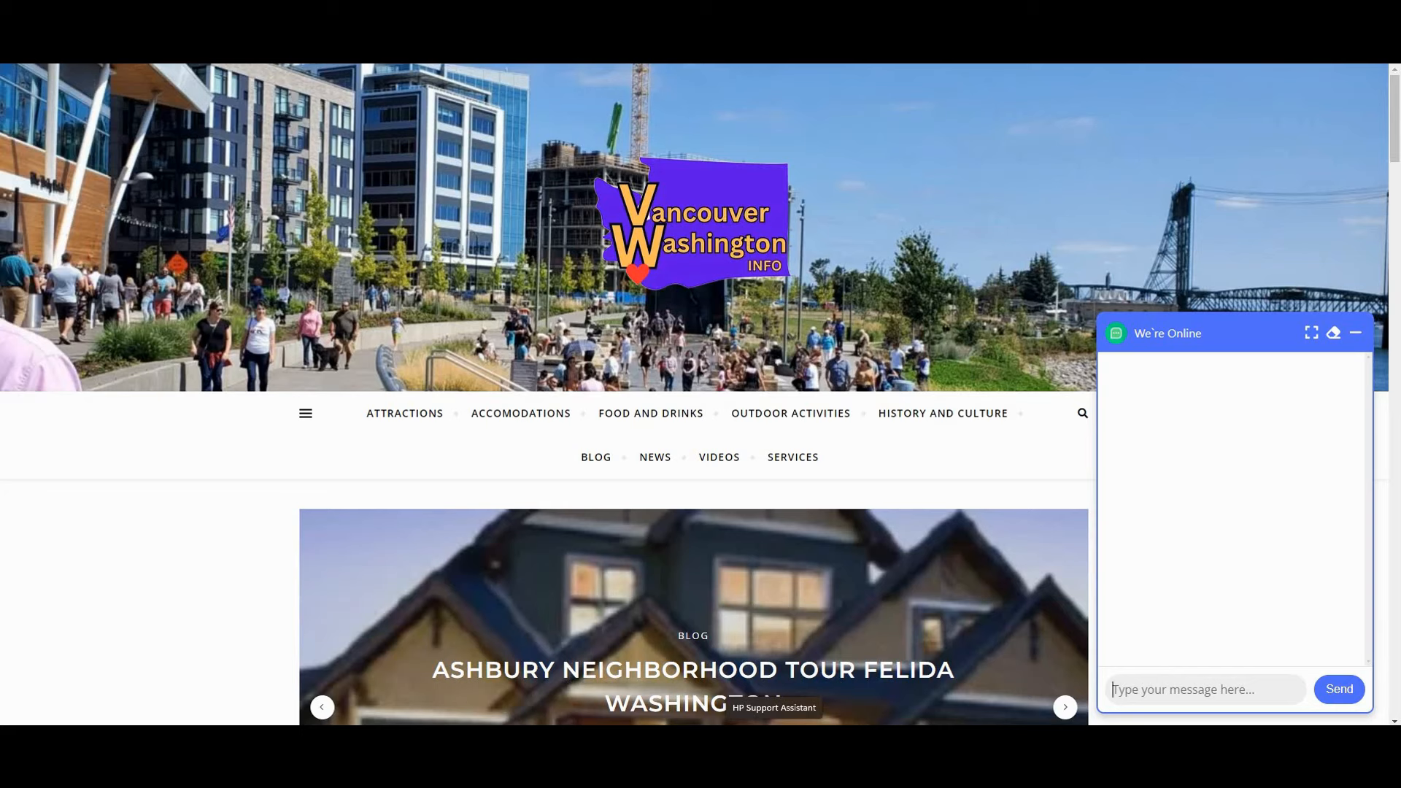
- Test the chatbot on the Vancouver Washington Info site with the messages "power outages" and "indoor for kids"
type("power outages")
key("Return")
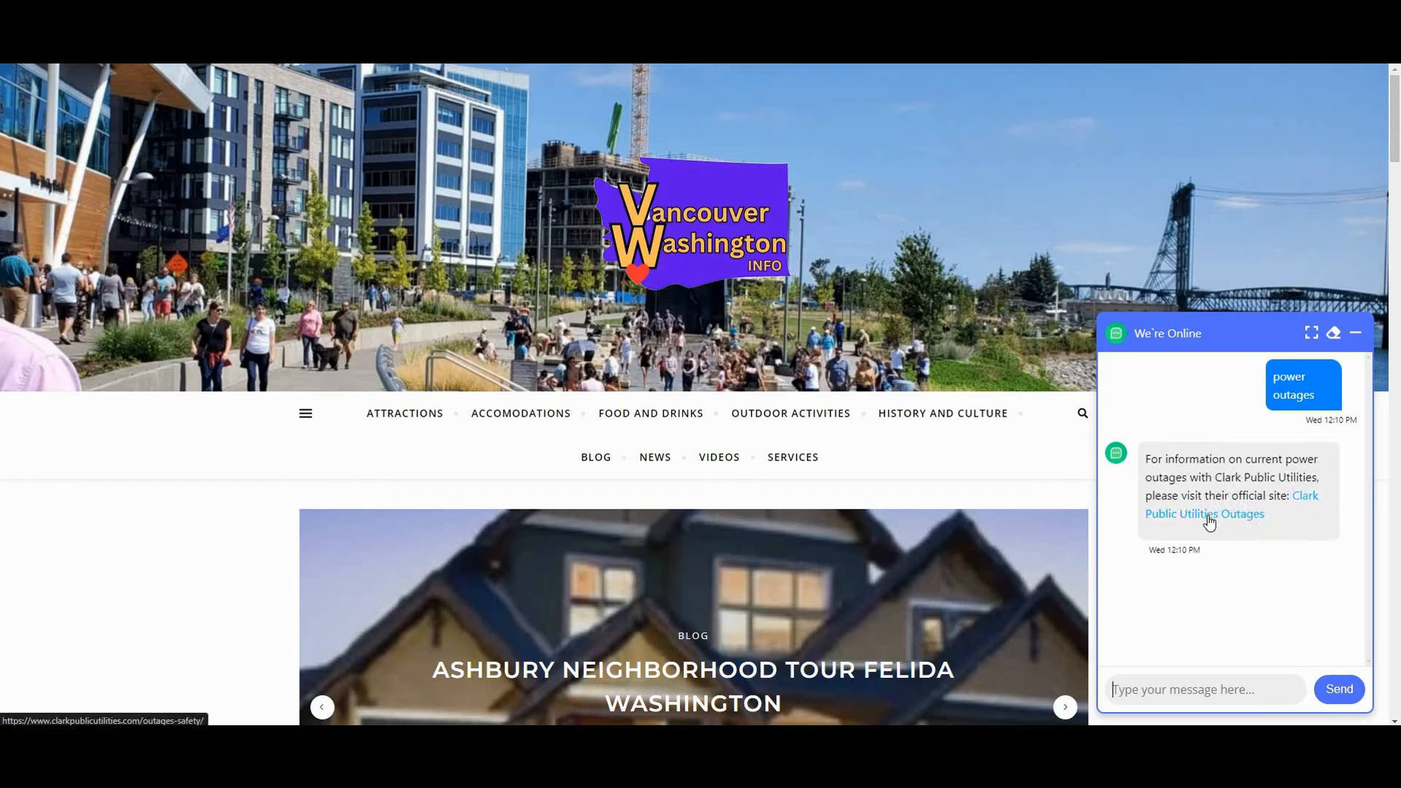
left_click(1184, 689)
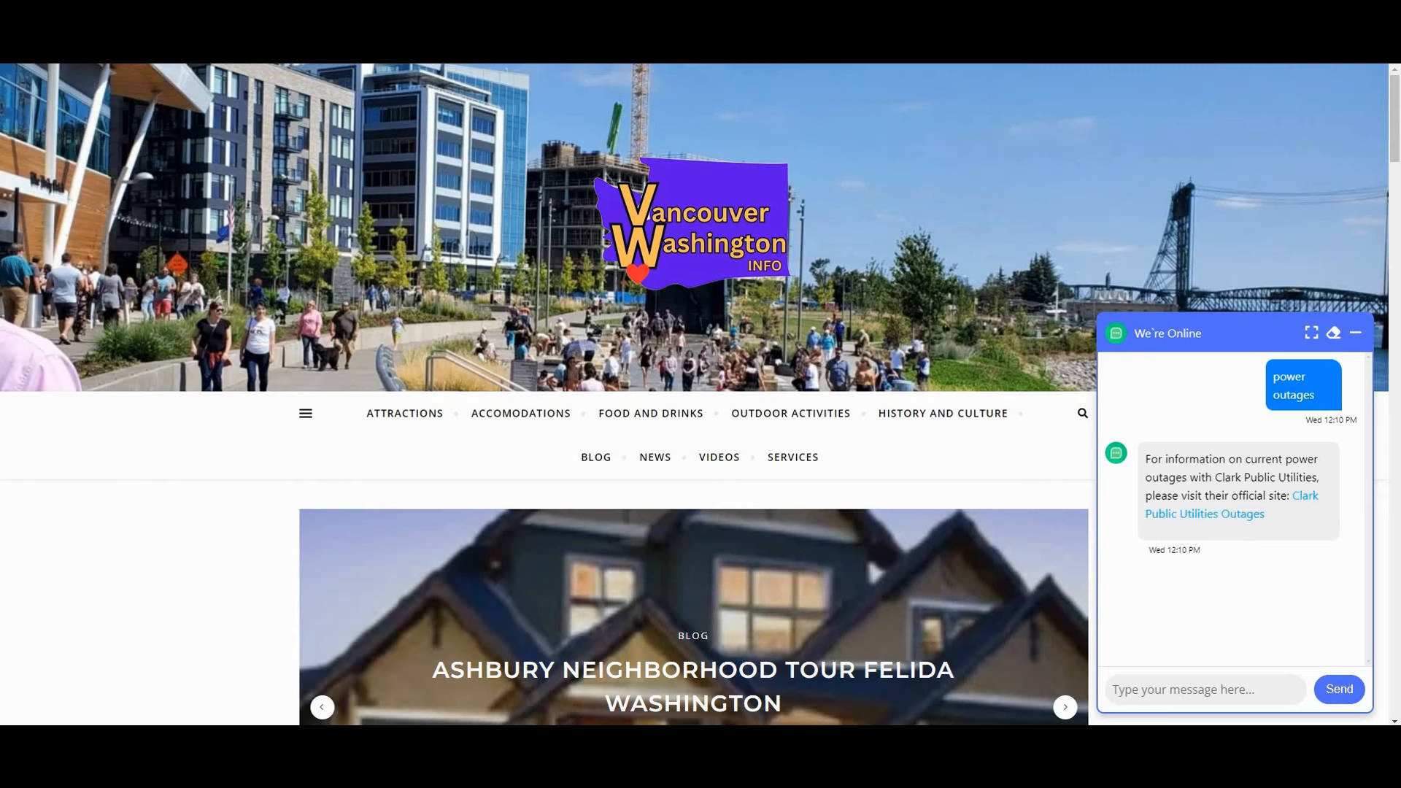
type("indoor for kids")
key("Return")
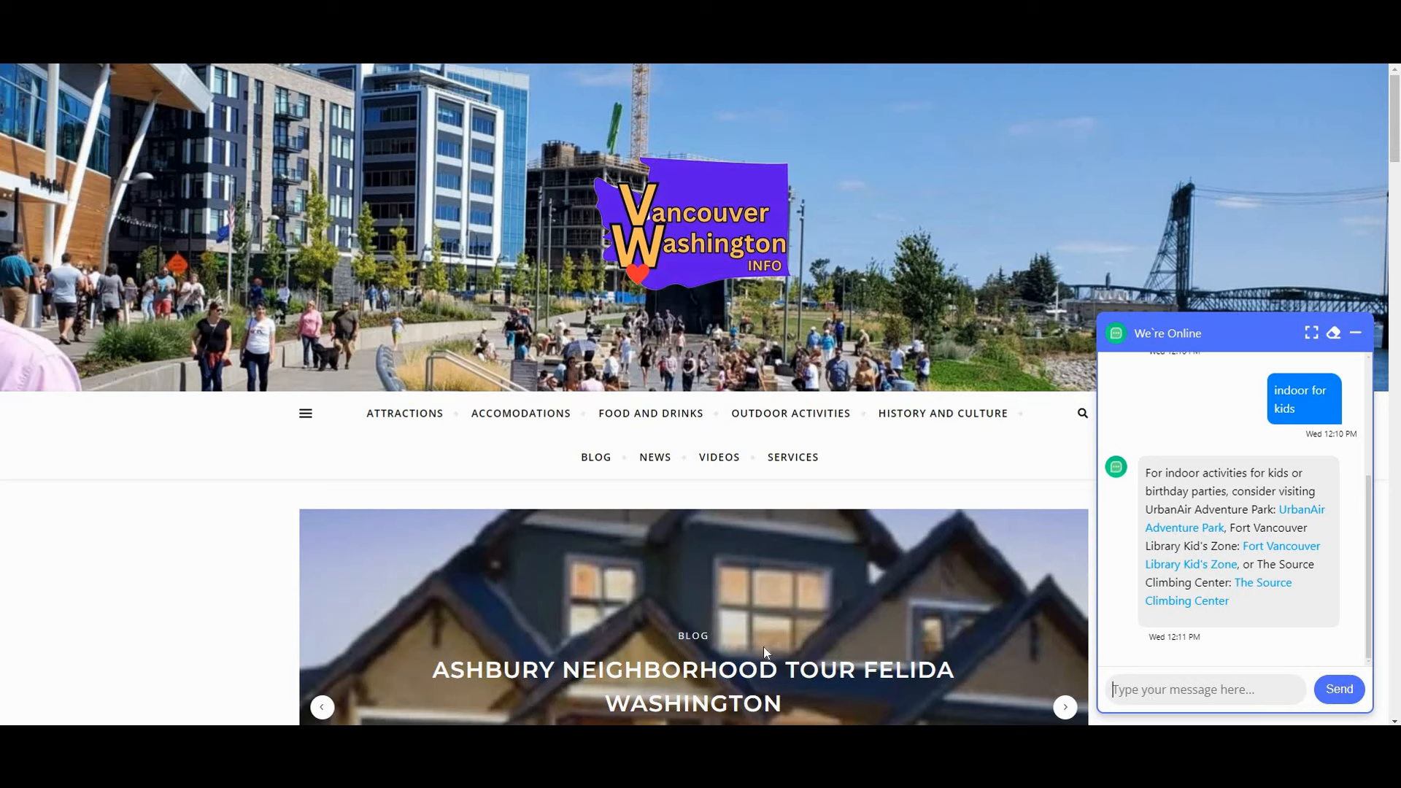
- Enter a chat message asking the site's chatbot about a bankruptcy lawyer
type("bank")
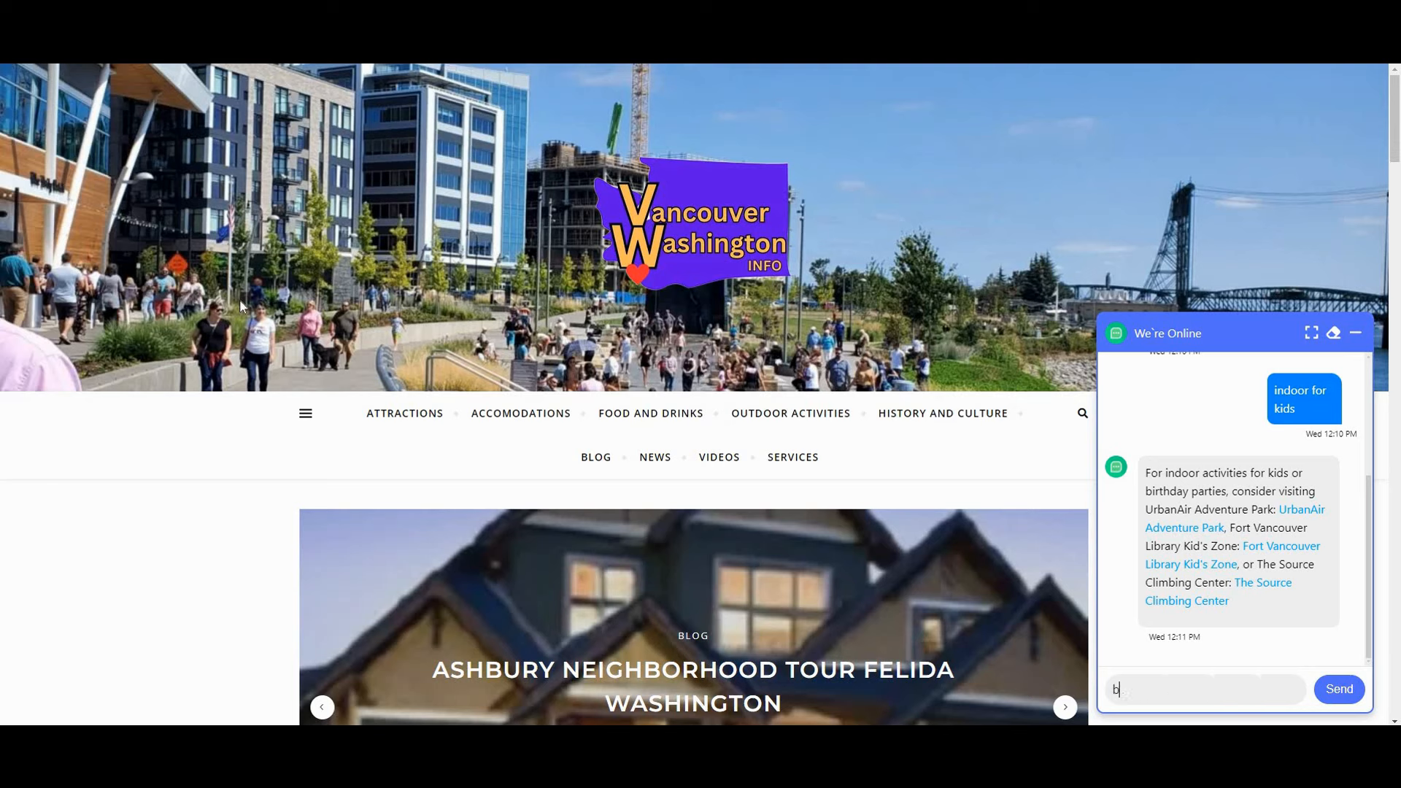
type("ruptcy")
key("BackSpace")
key("BackSpace")
type("cy lawye")
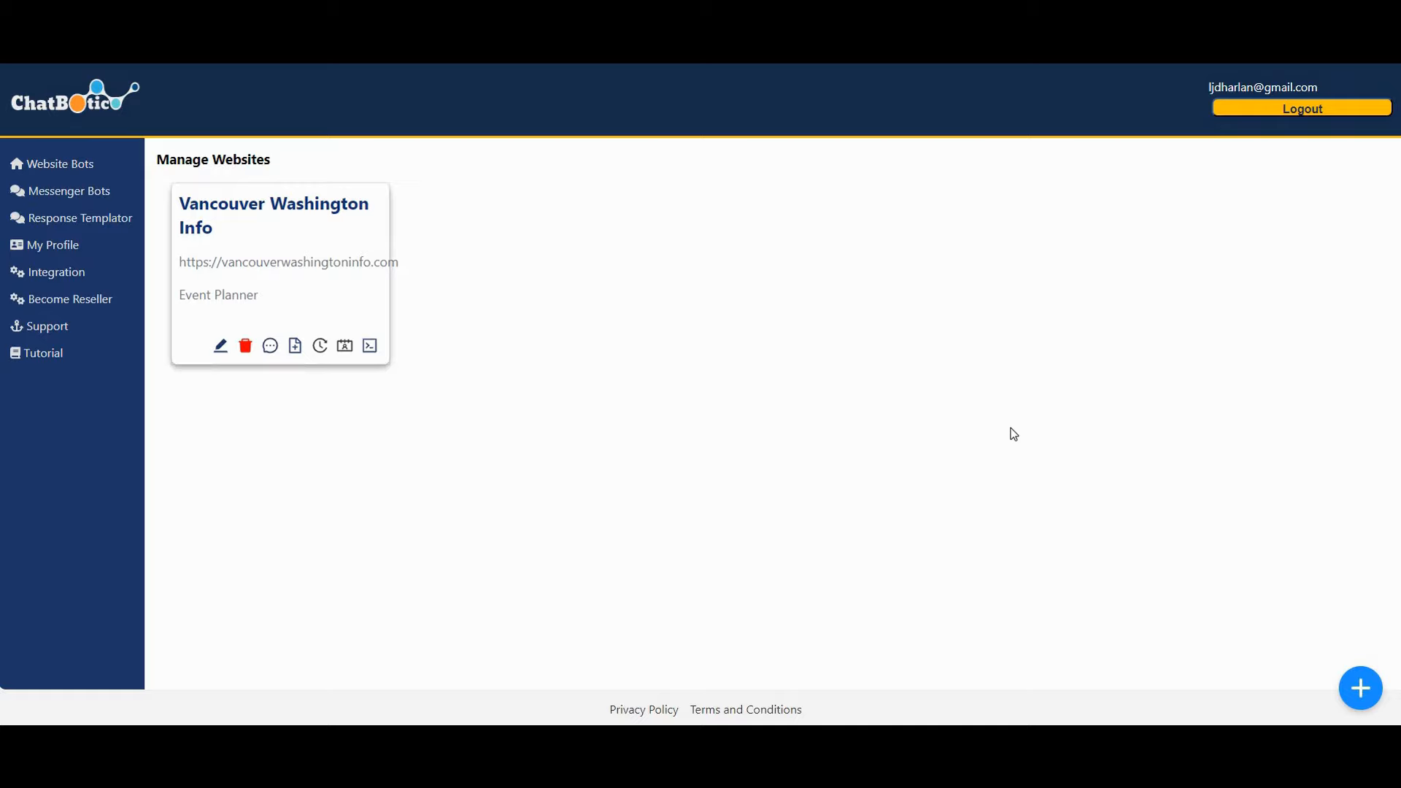
left_click(1360, 689)
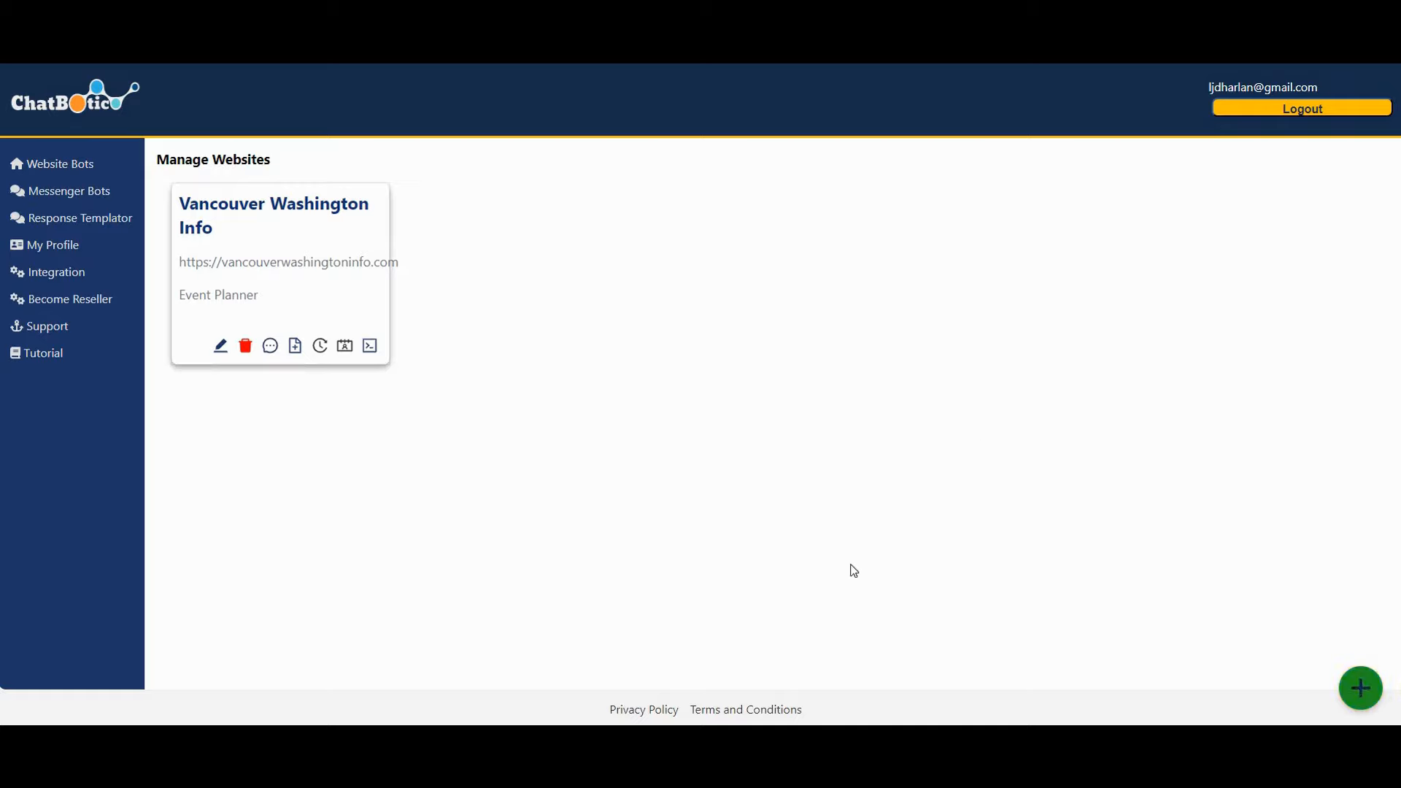
right_click(220, 225)
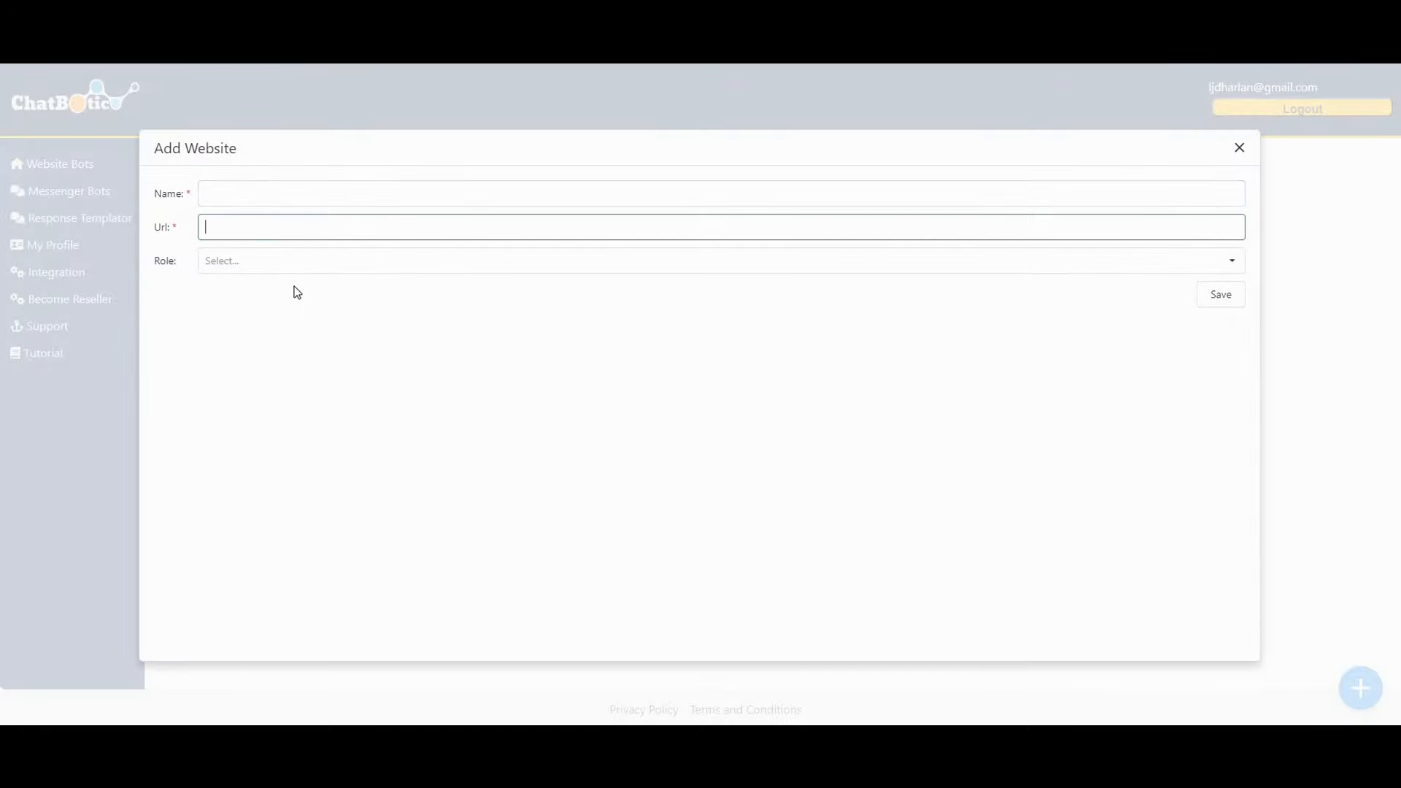
type("https://aireviewninja.com")
left_click(282, 185)
type("AI RN")
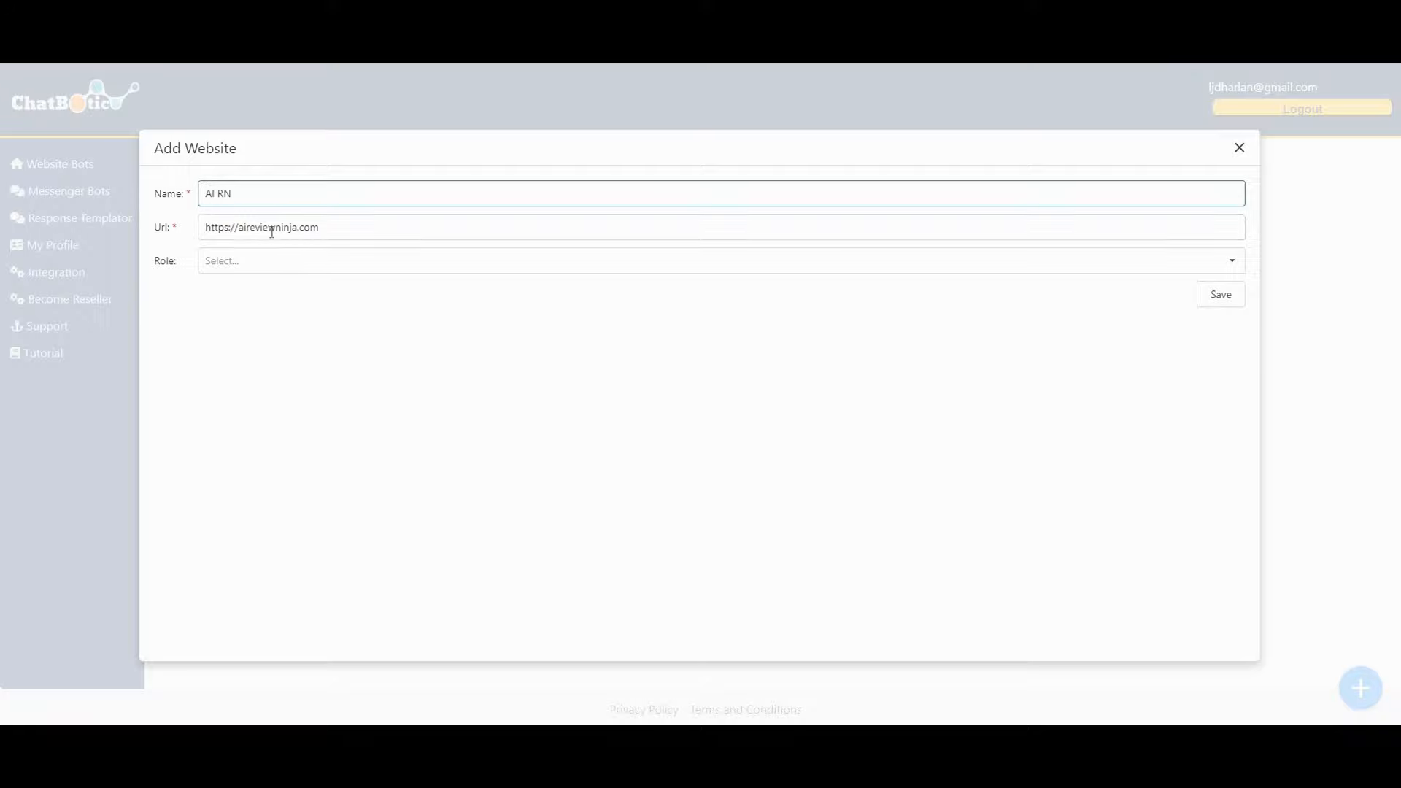
left_click(261, 267)
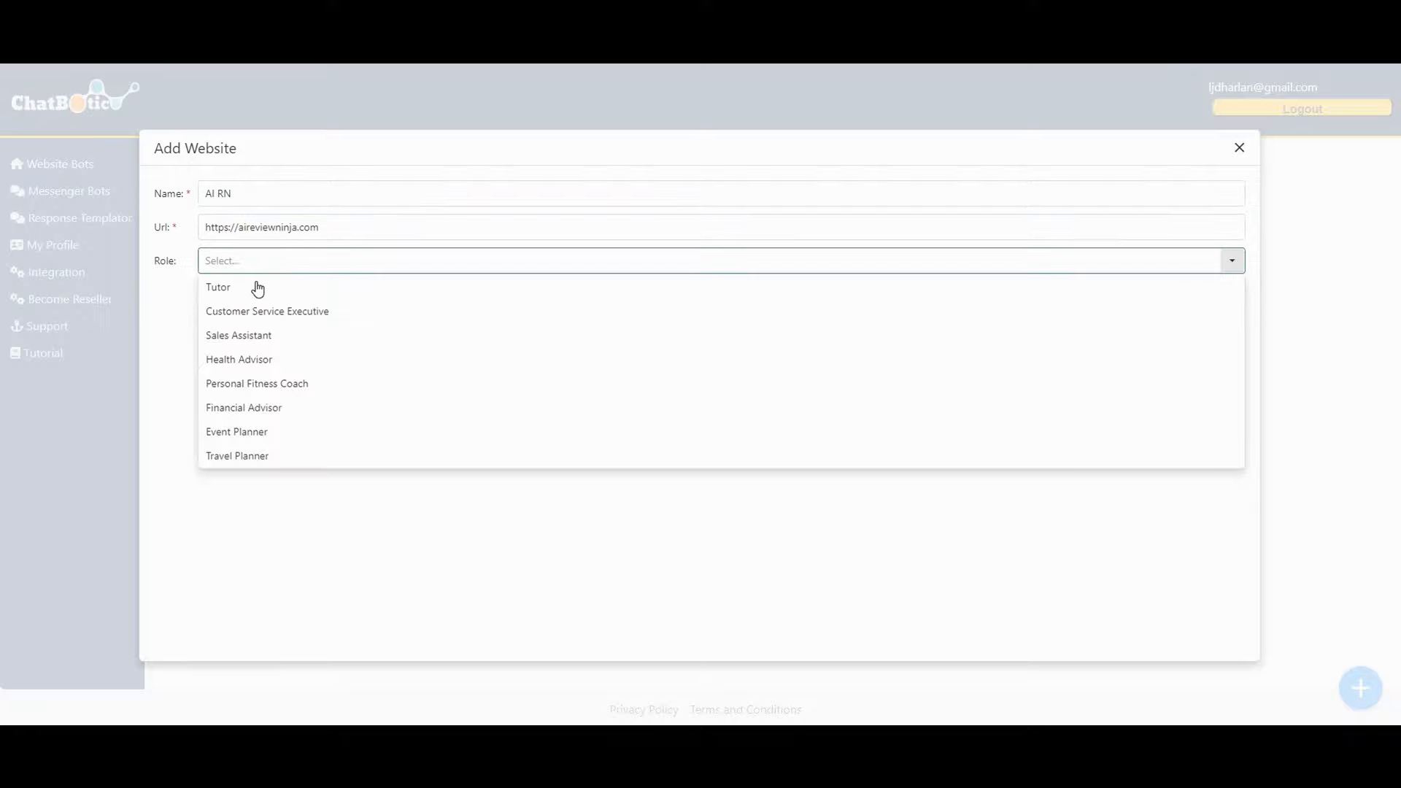
left_click(272, 337)
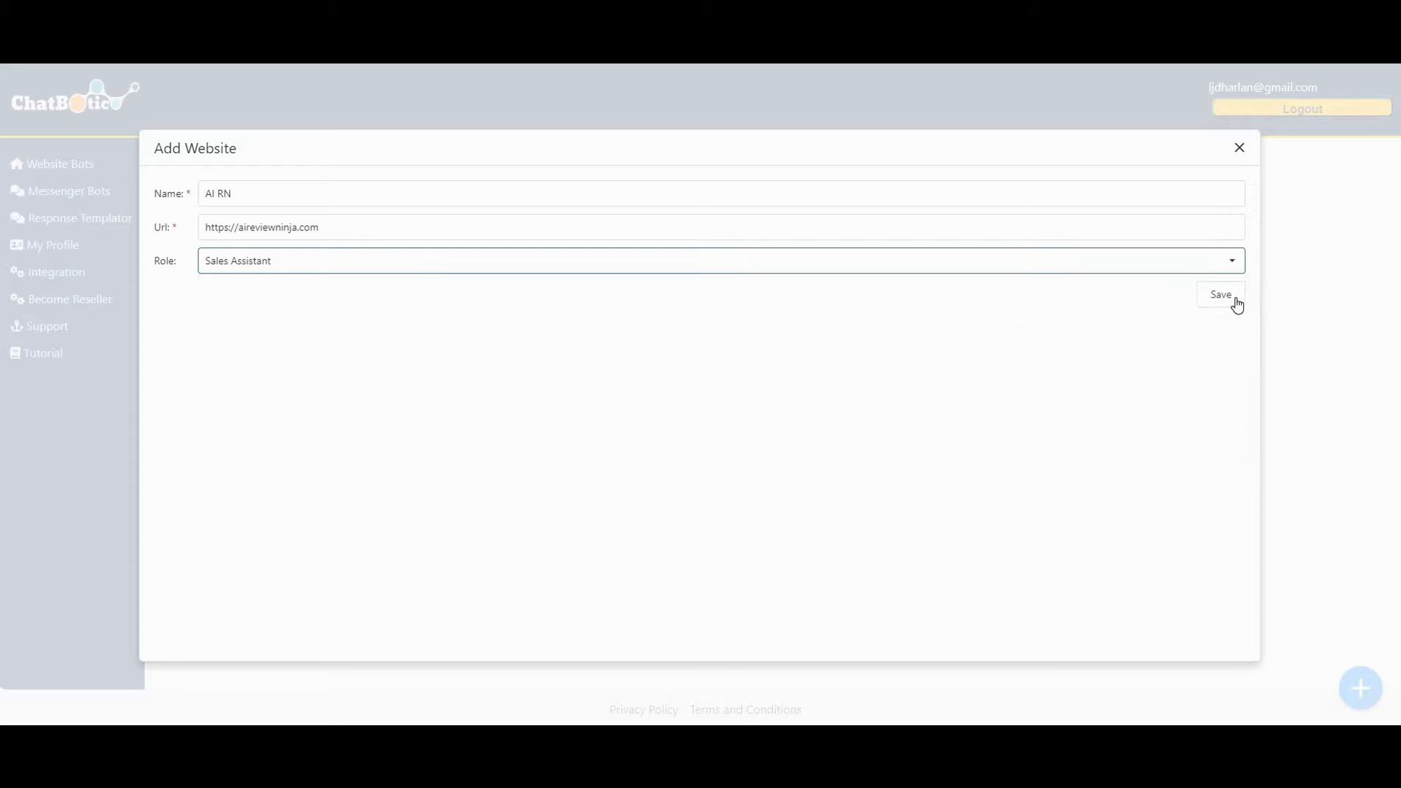
left_click(1236, 301)
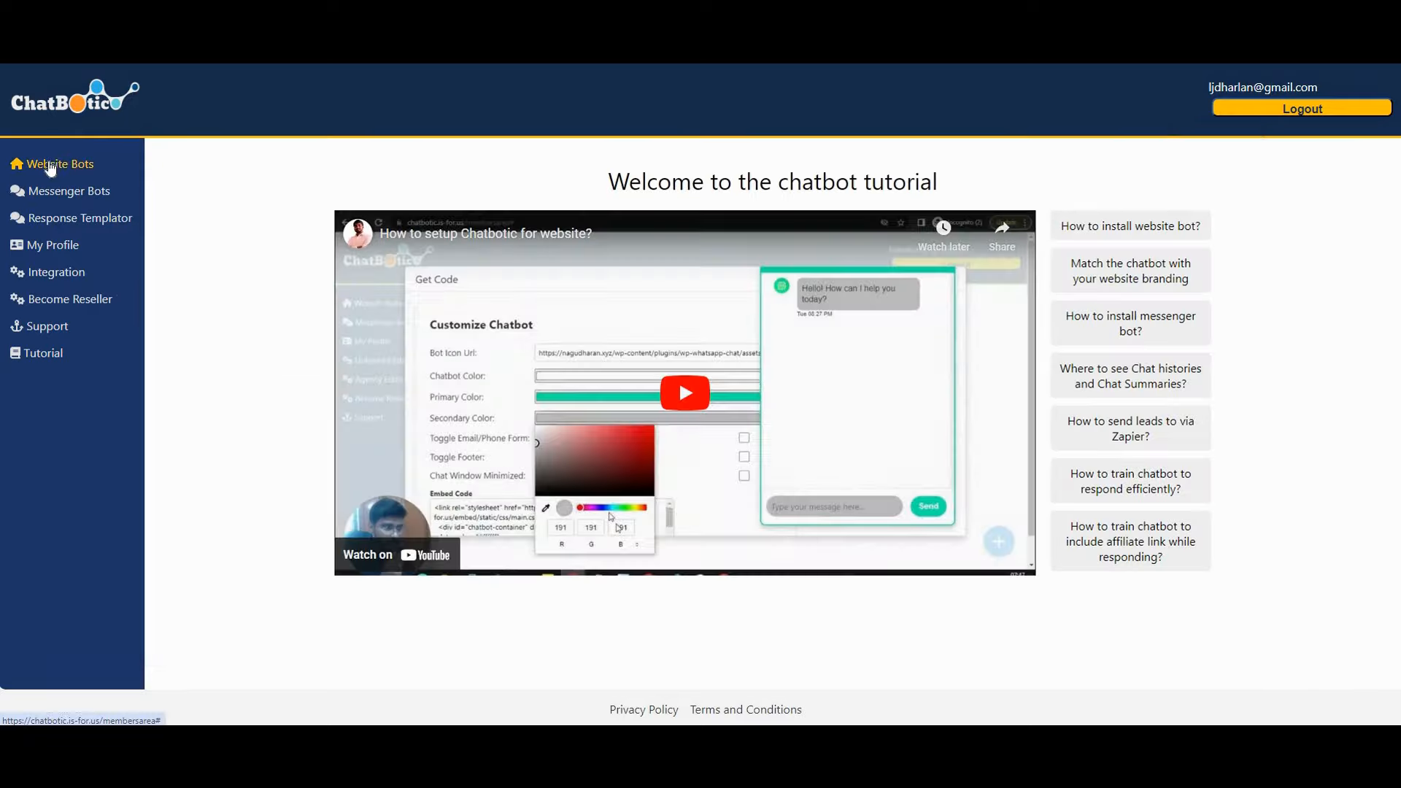
- Open the AI RN bot's website content for editing, and copy its answering instructions from the Word document vancouver chatbot questions
left_click(51, 166)
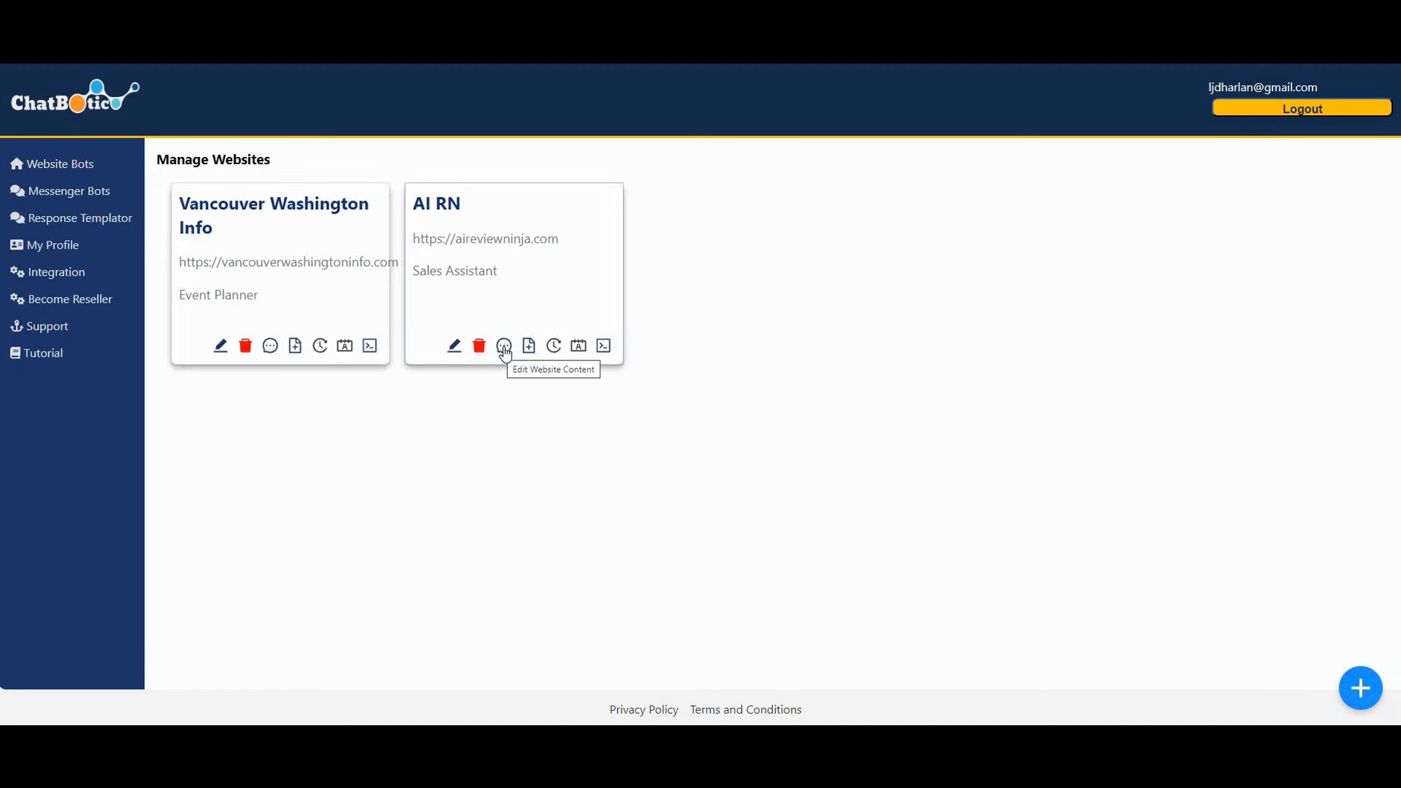
left_click(503, 347)
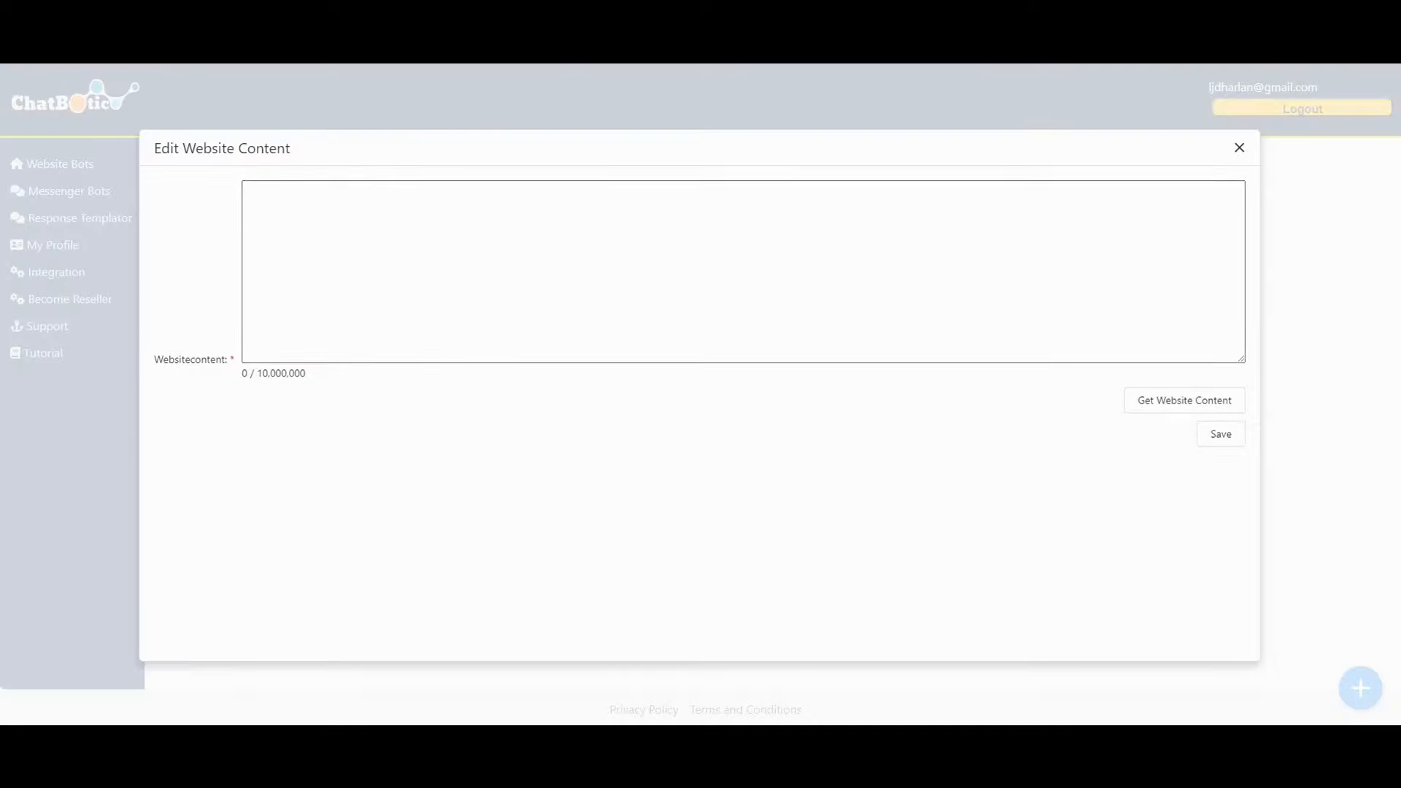
mouse_move(1061, 687)
left_click(1146, 664)
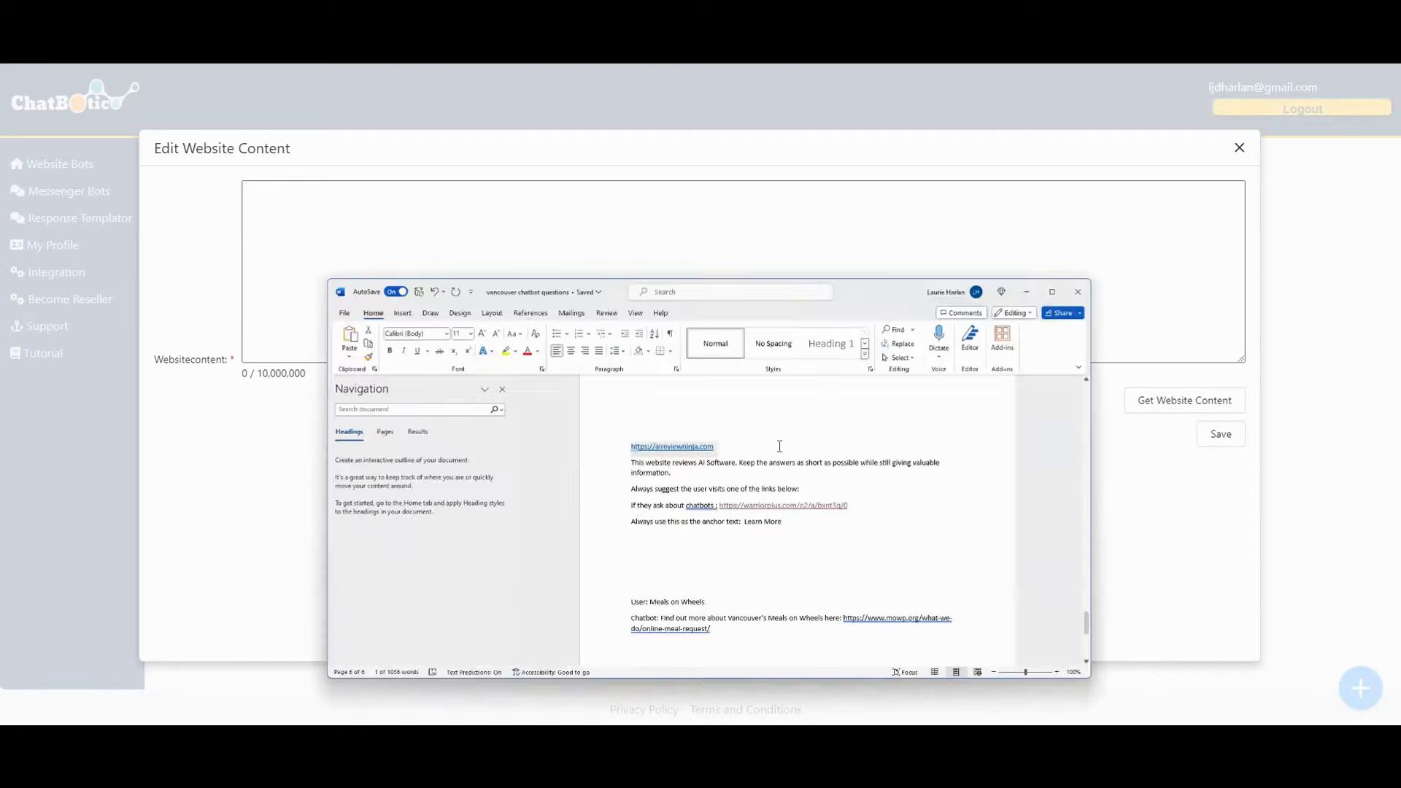
left_click_drag(774, 455, 583, 379)
key("ctrl+c")
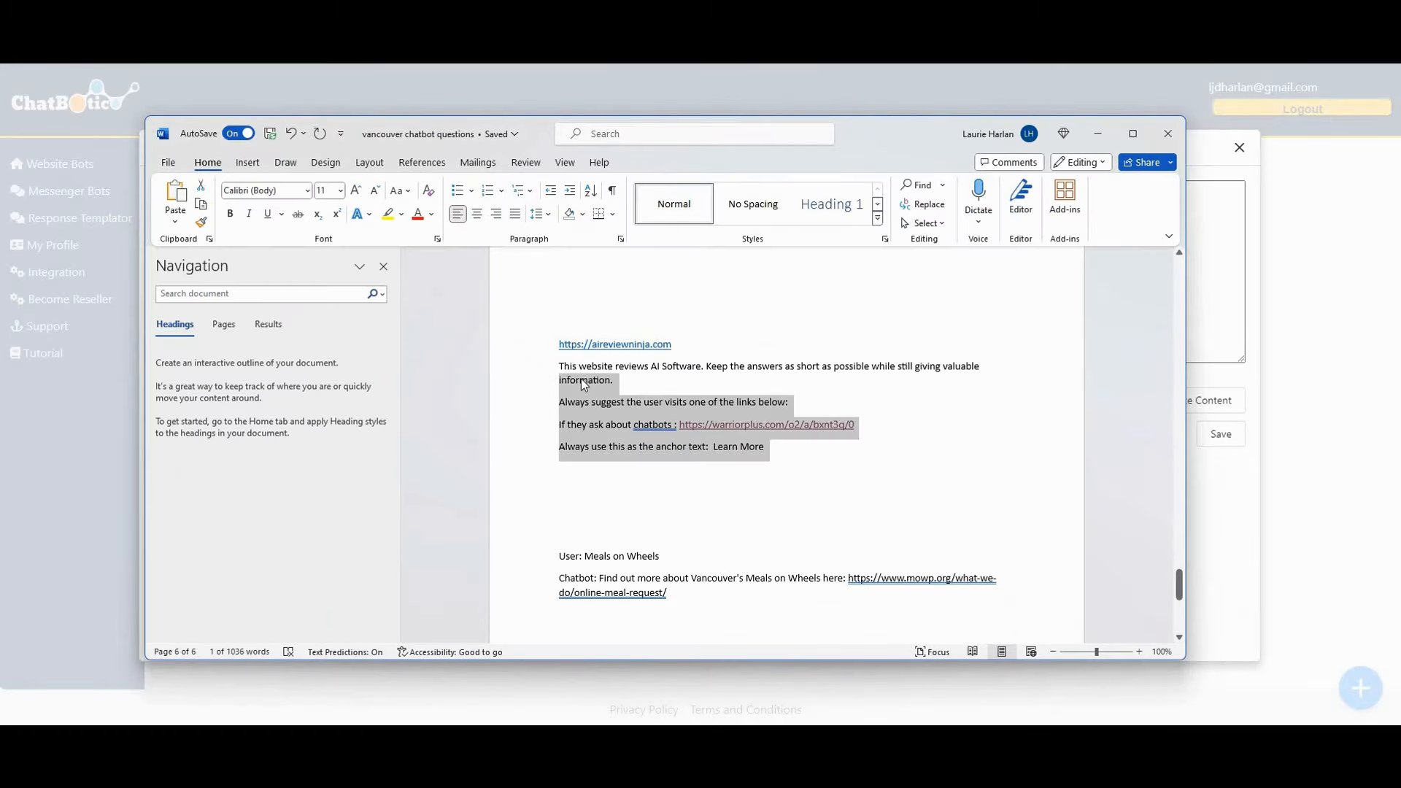
right_click(581, 379)
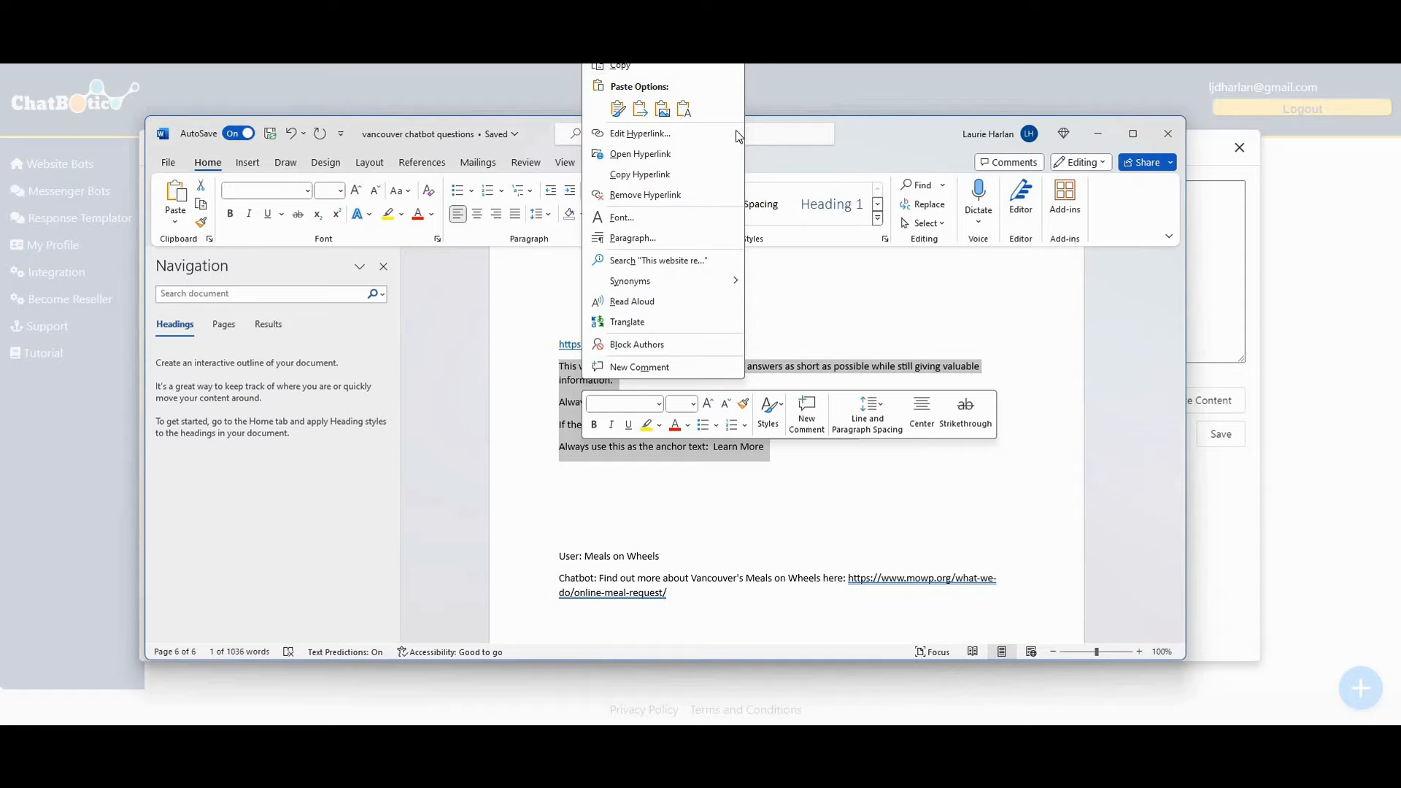
left_click(1354, 344)
- Paste the copied answering instructions into the empty website content of the AI RN bot
right_click(425, 218)
left_click(483, 361)
left_click(483, 361)
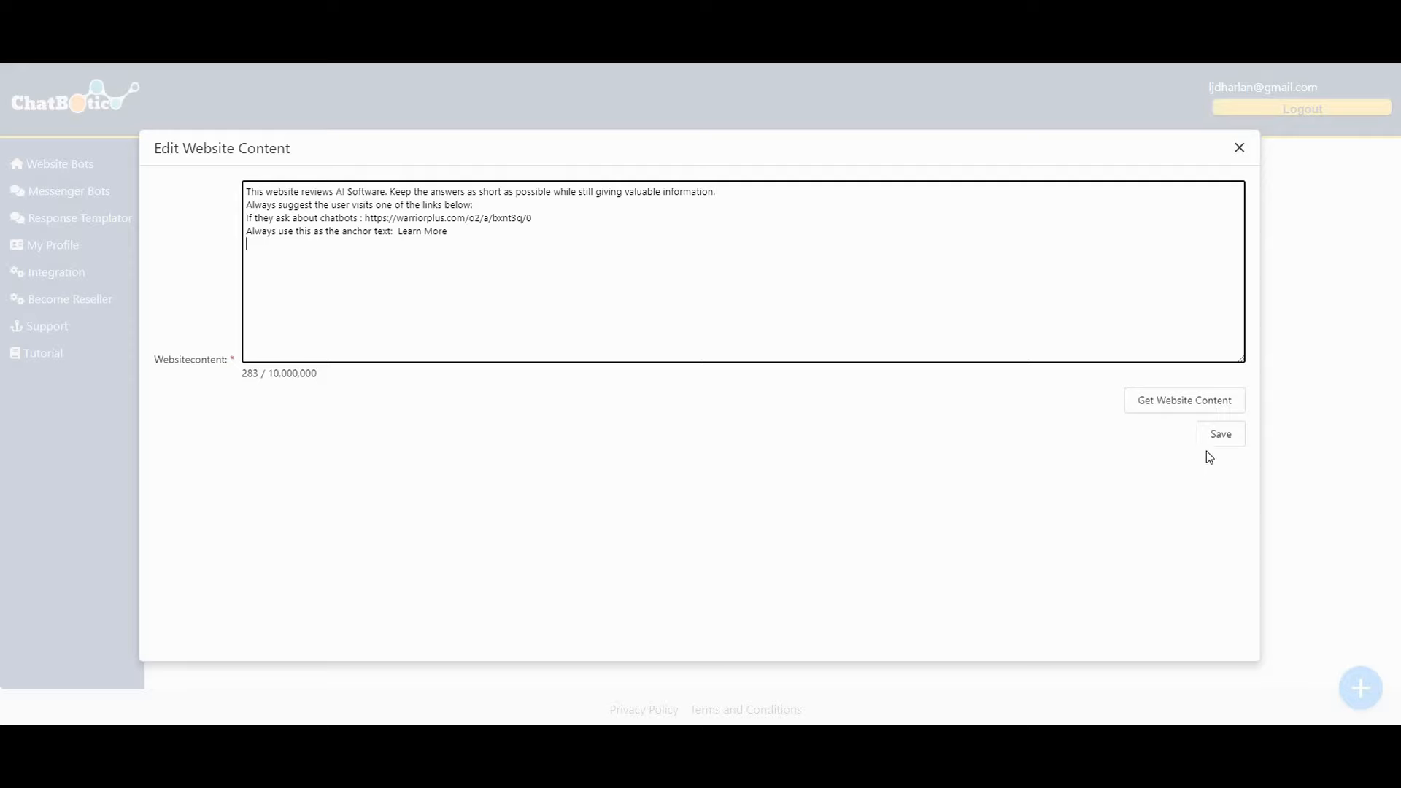
- Fetch the website's own content into the AI RN bot's website content and look it over from start to end
left_click(1183, 402)
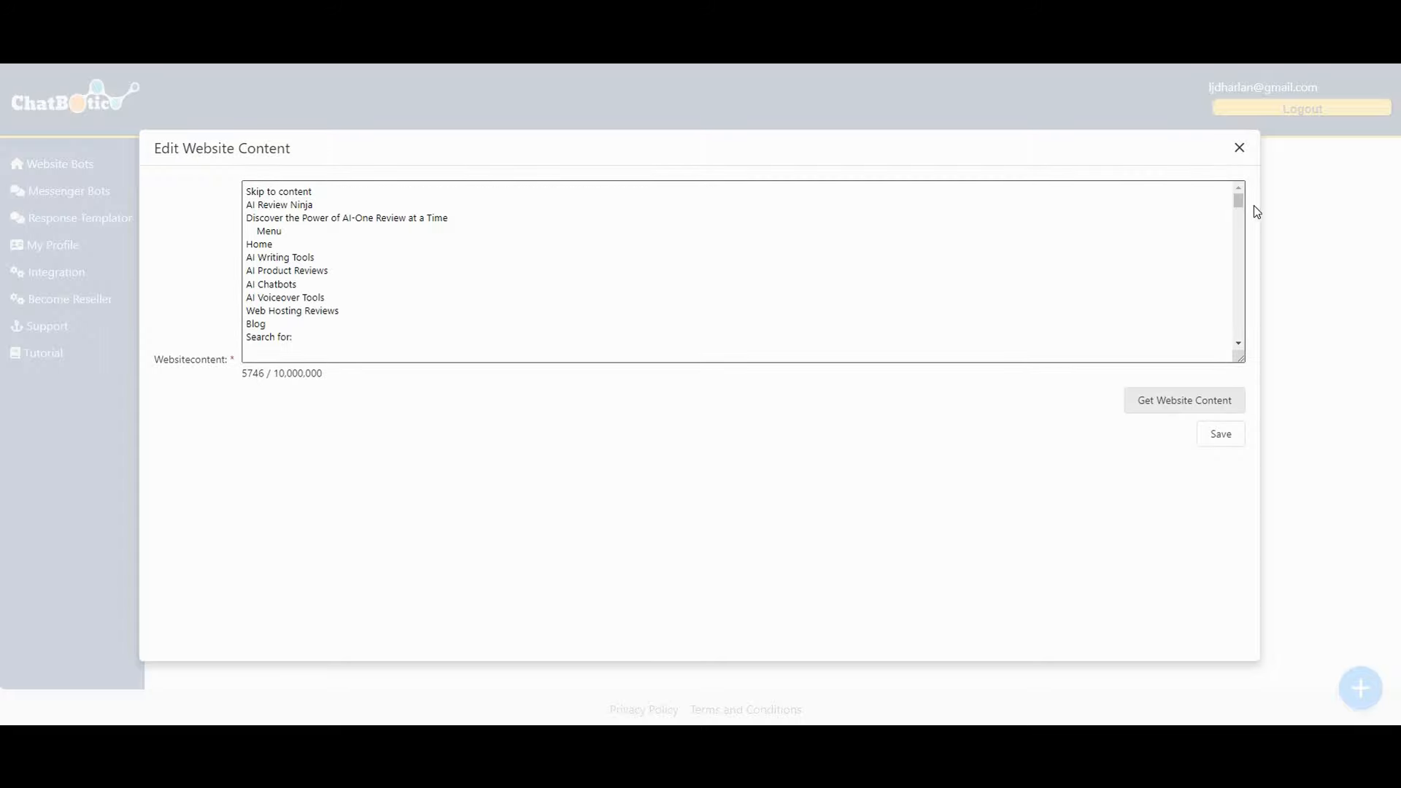
scroll(1242, 321, "down", 15)
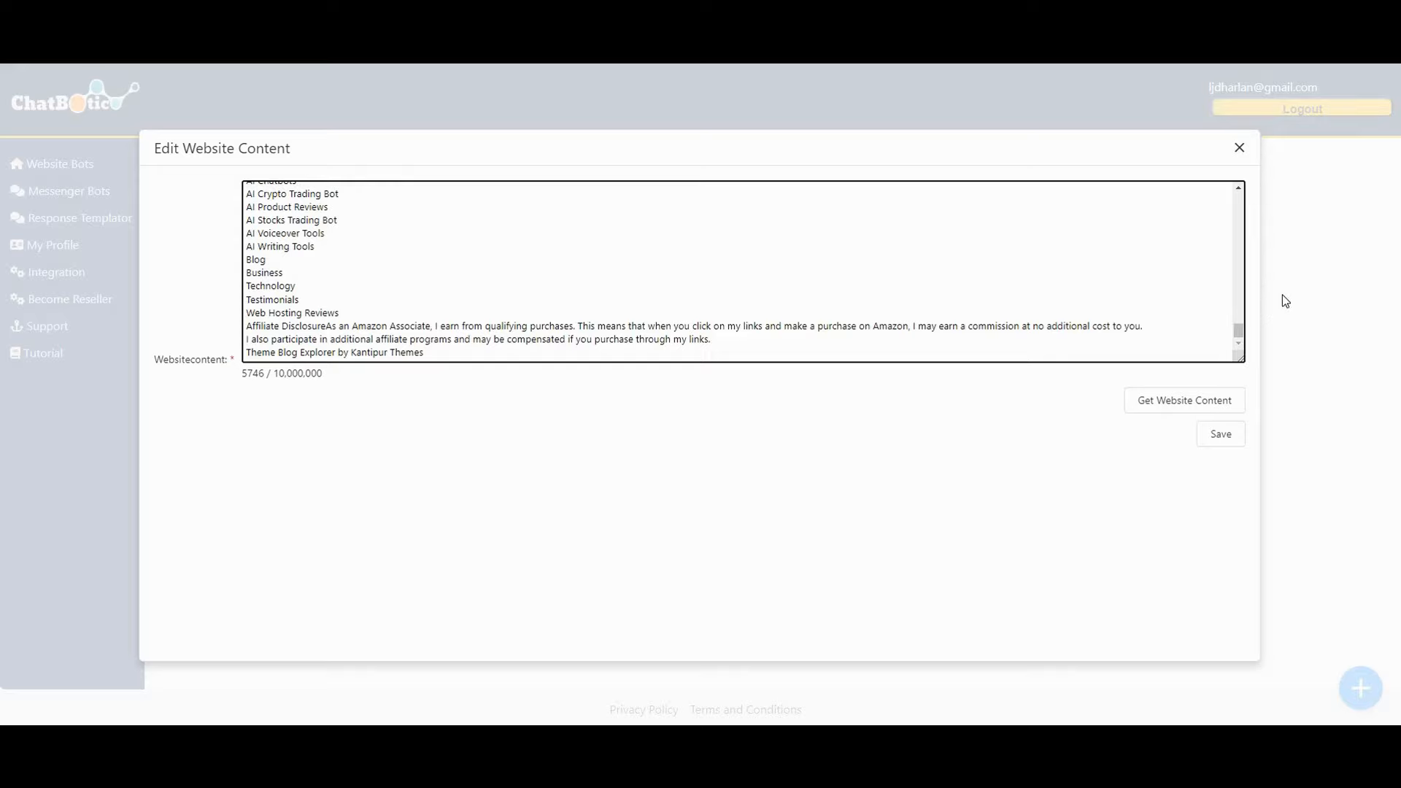
left_click_drag(1242, 334, 1245, 192)
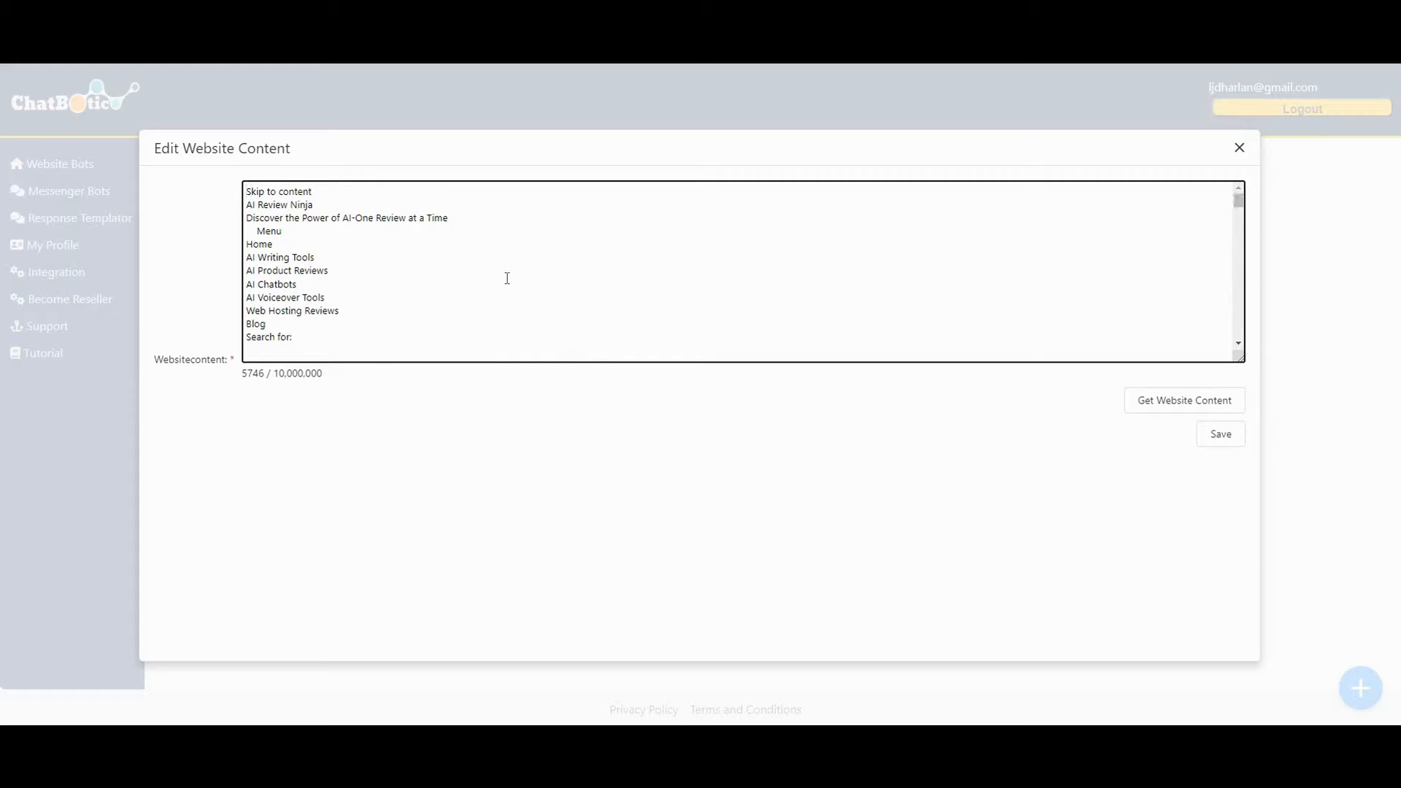
scroll(507, 278, "down", 2)
scroll(511, 278, "up", 2)
- Insert two blank lines above "Skip to content", paste the copied instructions at the start of the website content, and save it
key("Return")
key("Return")
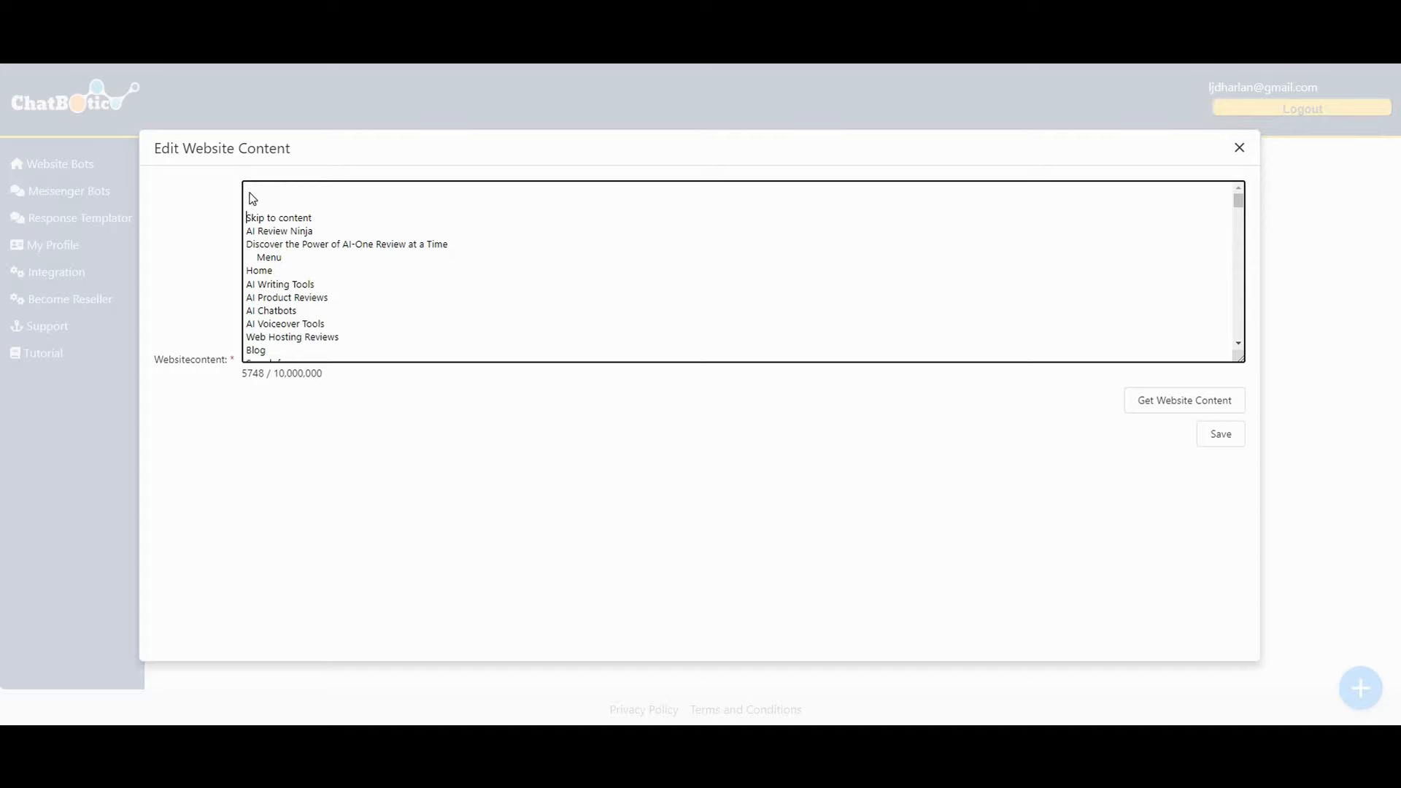
right_click(249, 193)
left_click(326, 337)
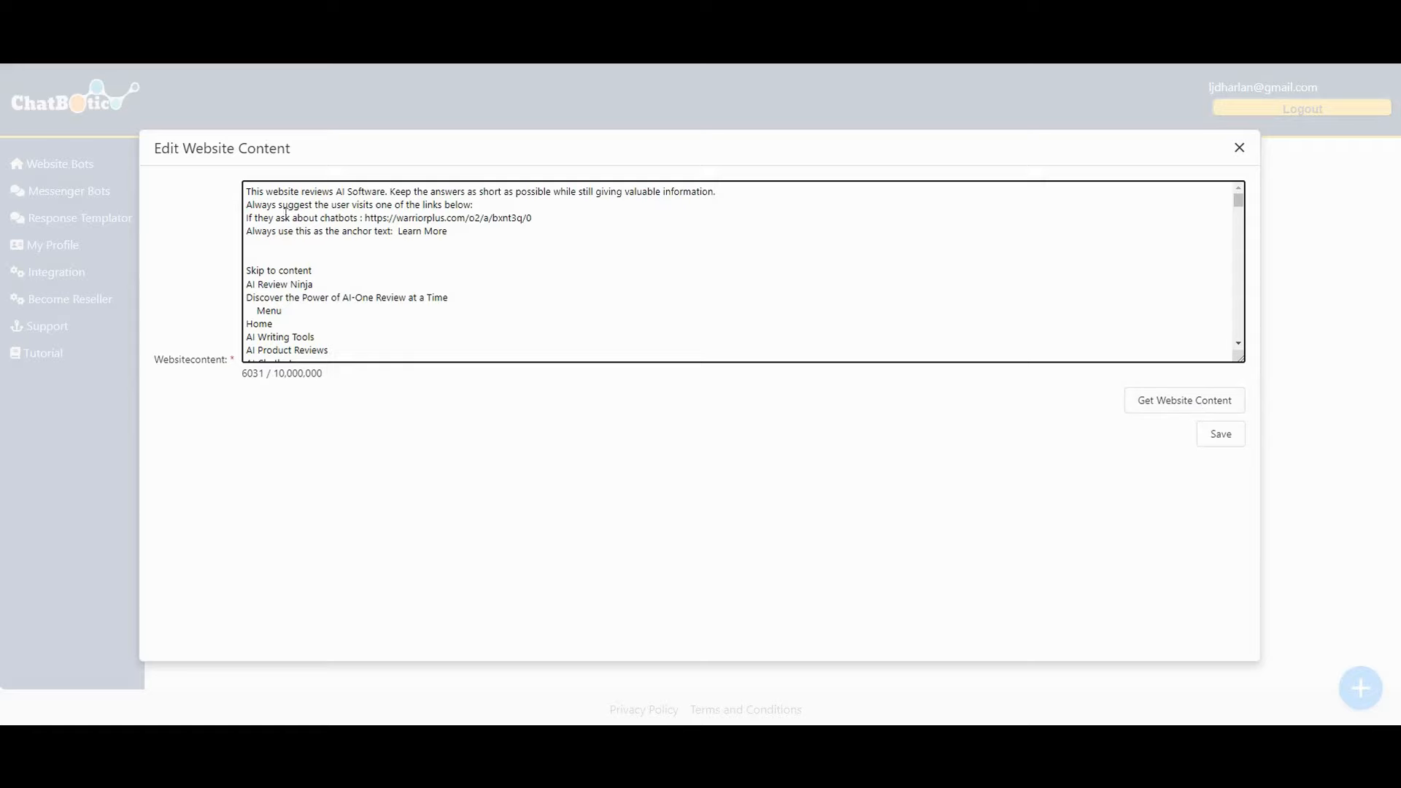
left_click(1225, 440)
left_click(1236, 441)
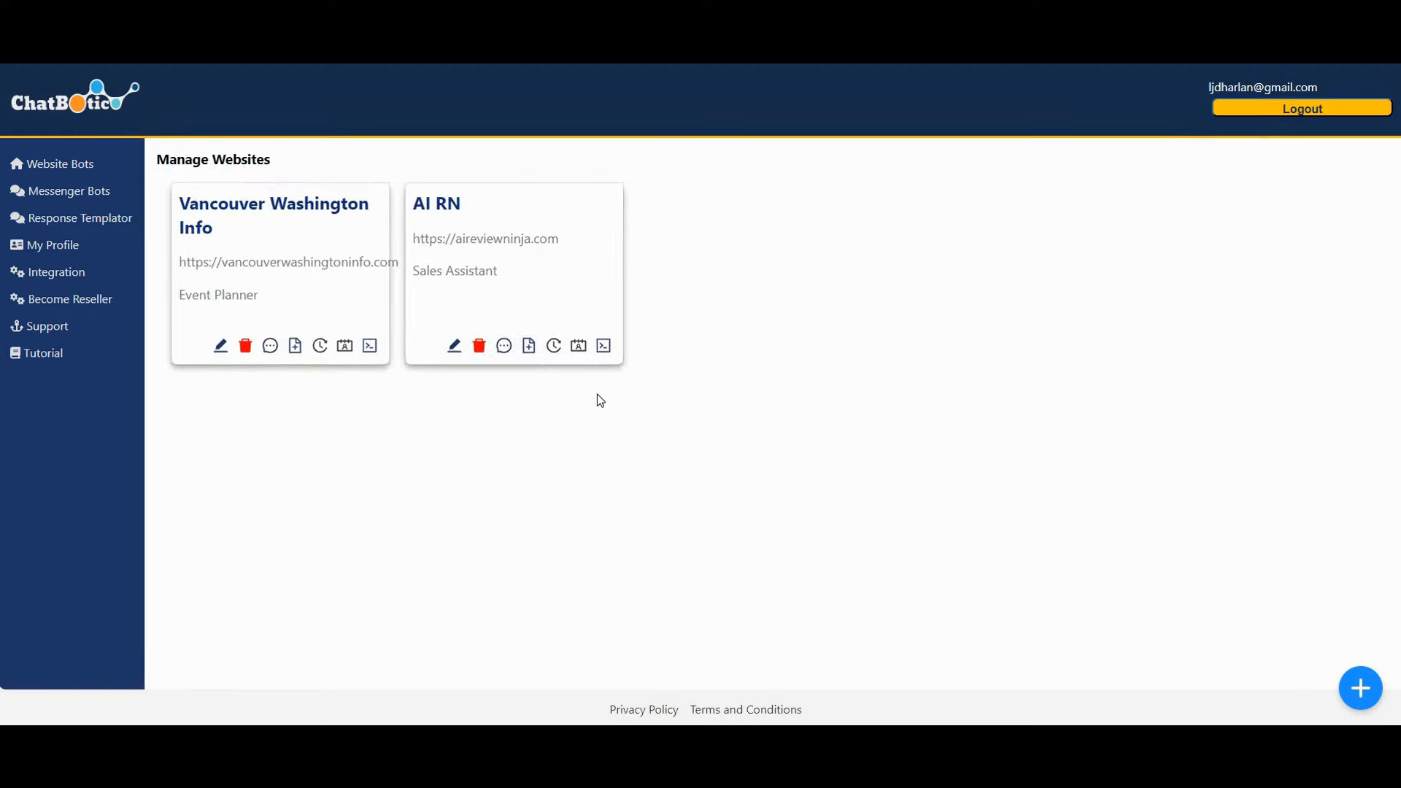
- Customize the AI RN chatbot with primary color RGB 35, 0, 209 and secondary color RGB 112, 186, 255
left_click(605, 348)
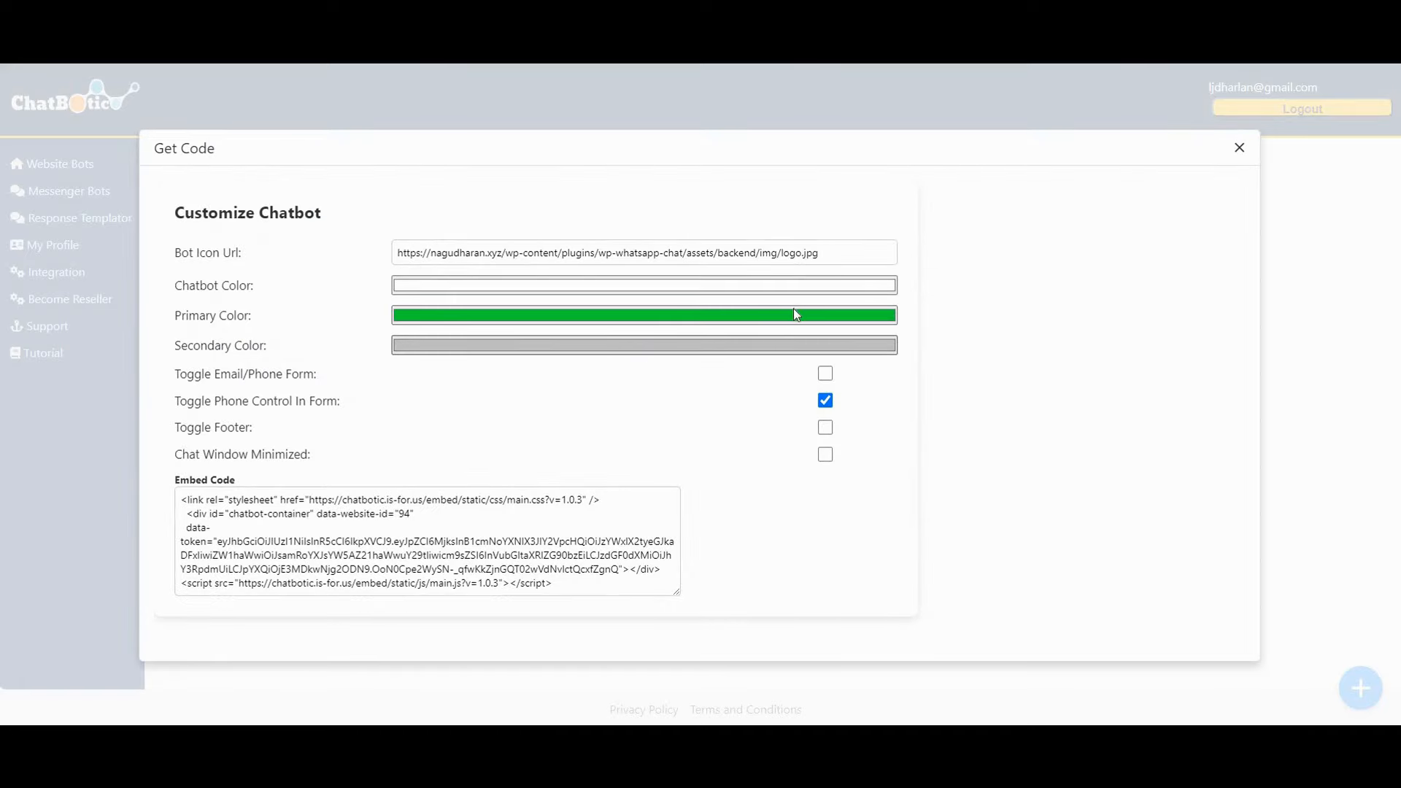
left_click(794, 316)
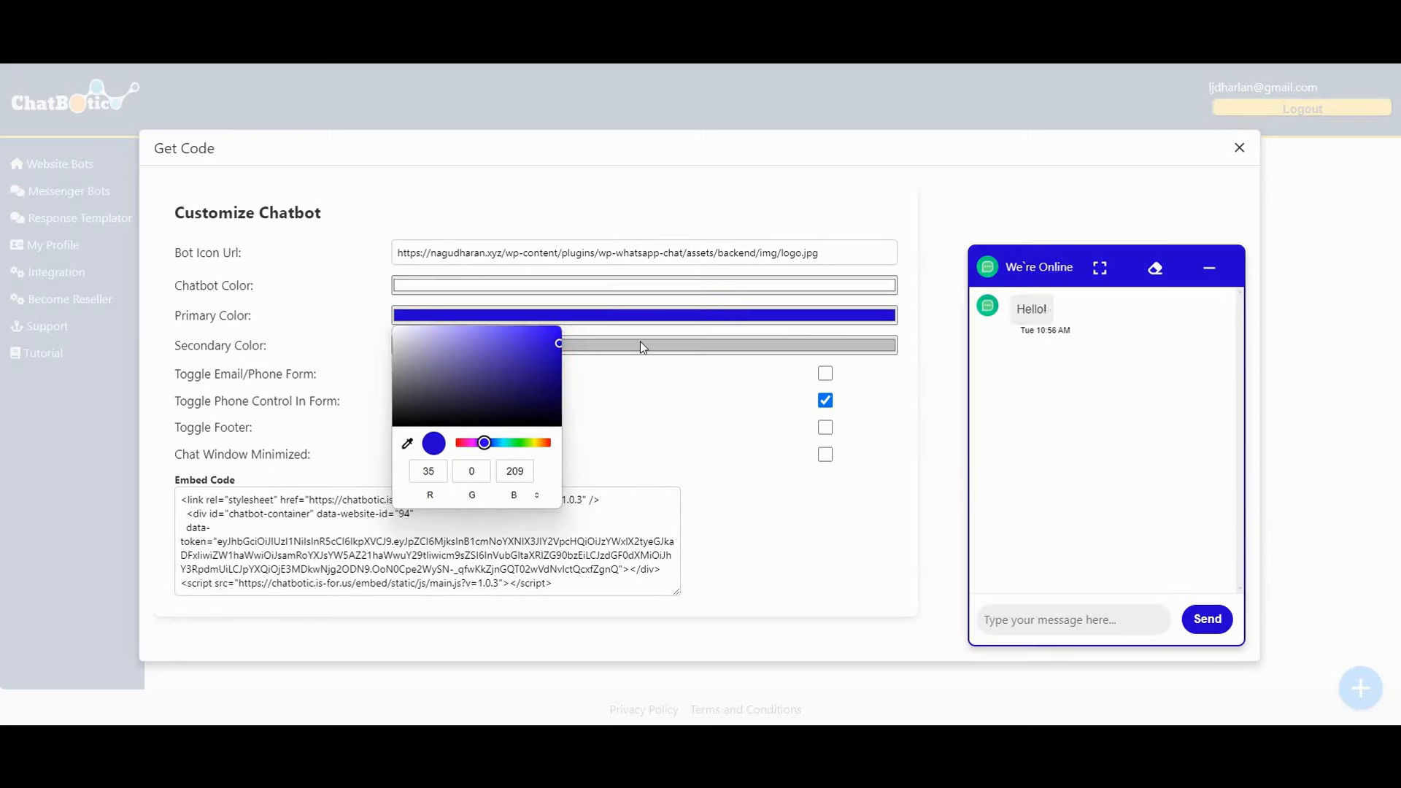
left_click(641, 340)
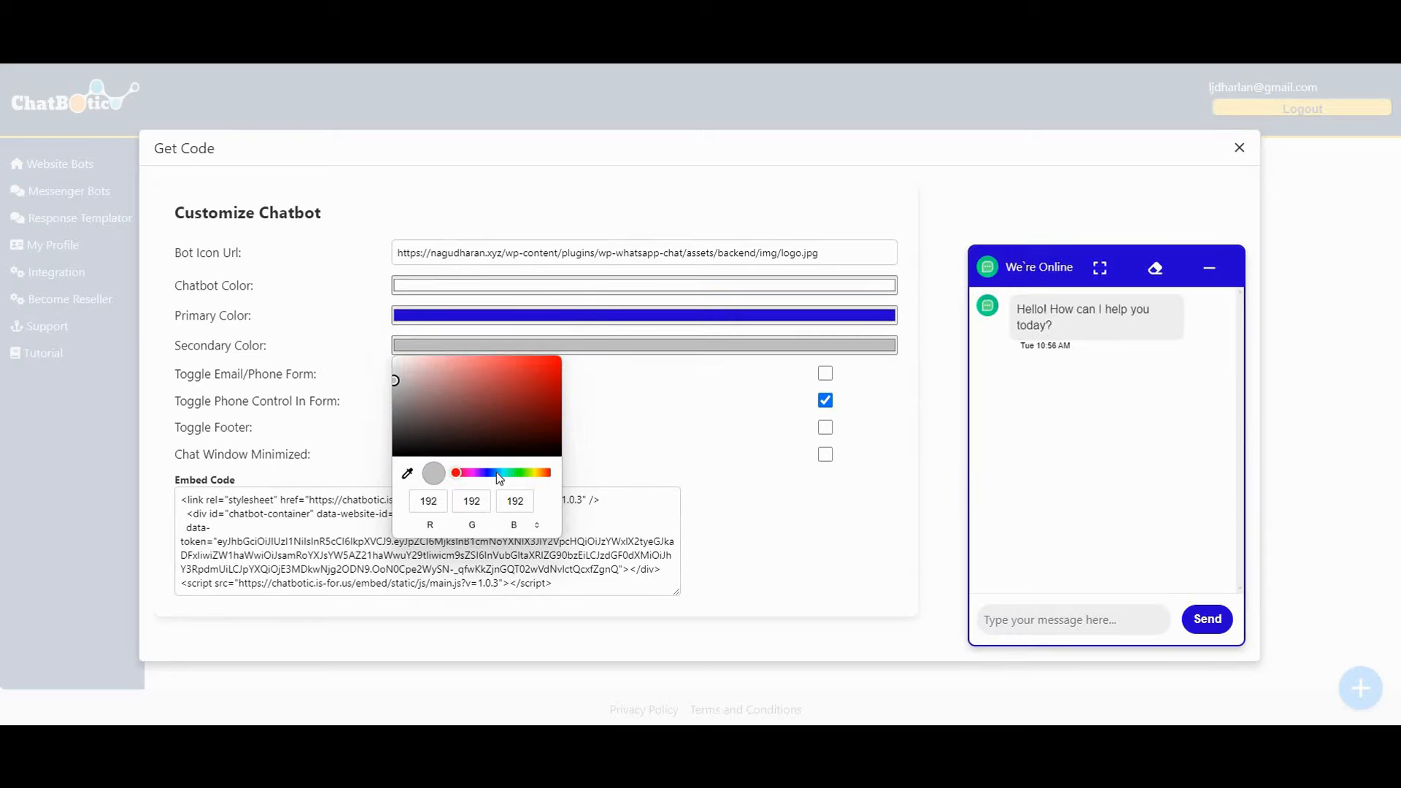
left_click(497, 473)
left_click(488, 357)
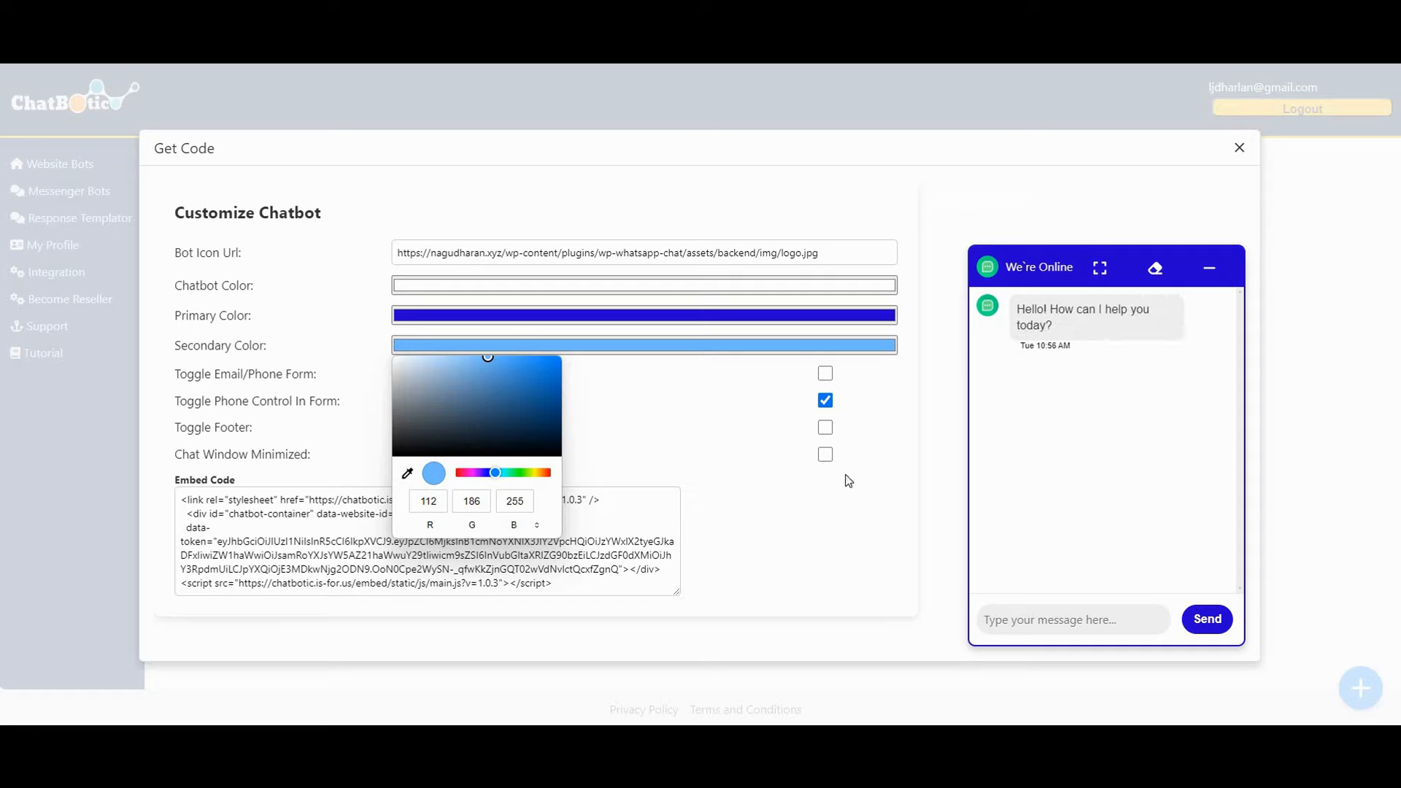
- Set the chat window to start minimized, with the email/phone form, phone control and footer options off
left_click(827, 460)
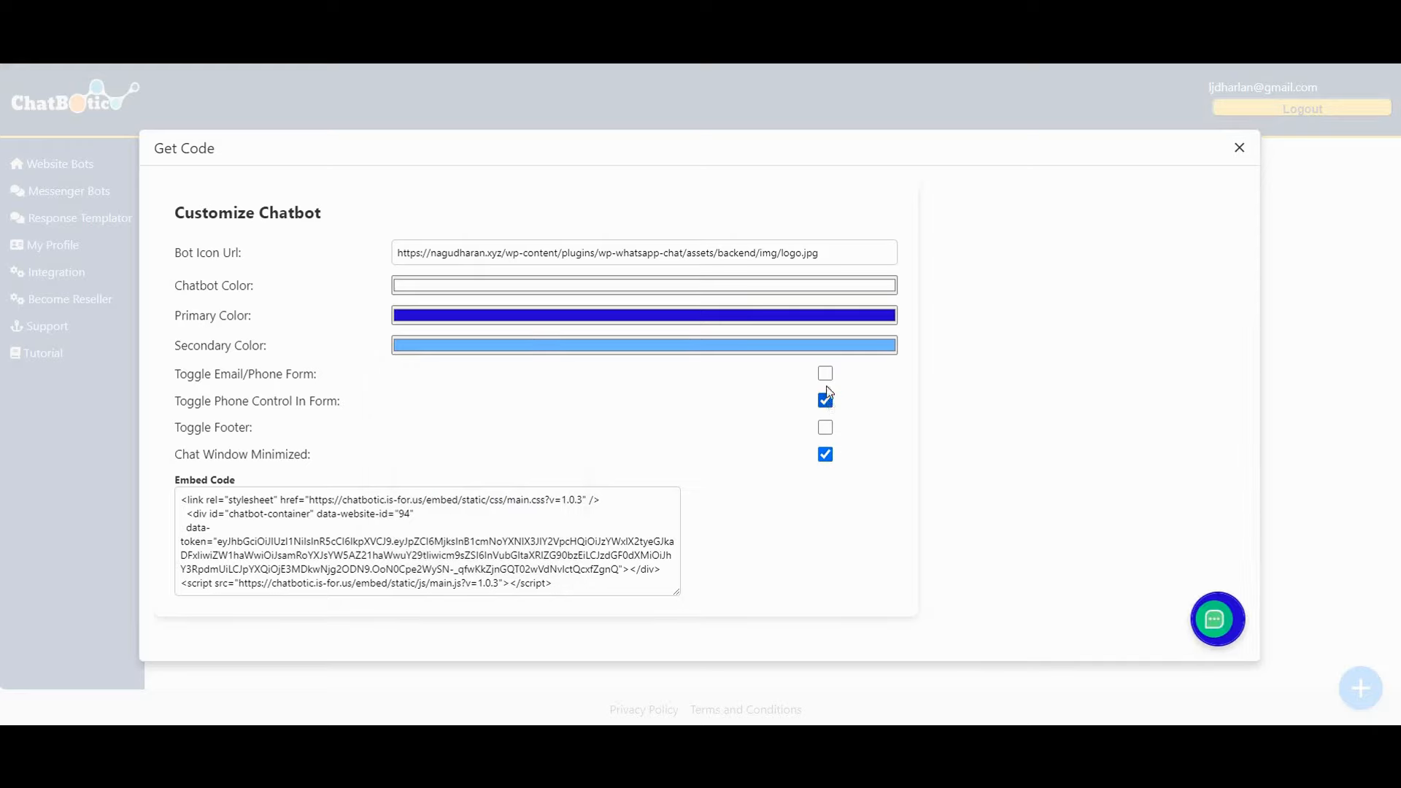
left_click(825, 374)
left_click(825, 431)
left_click(825, 430)
left_click(826, 374)
- Copy the AI RN chatbot's complete embed code
left_click(471, 564)
right_click(464, 574)
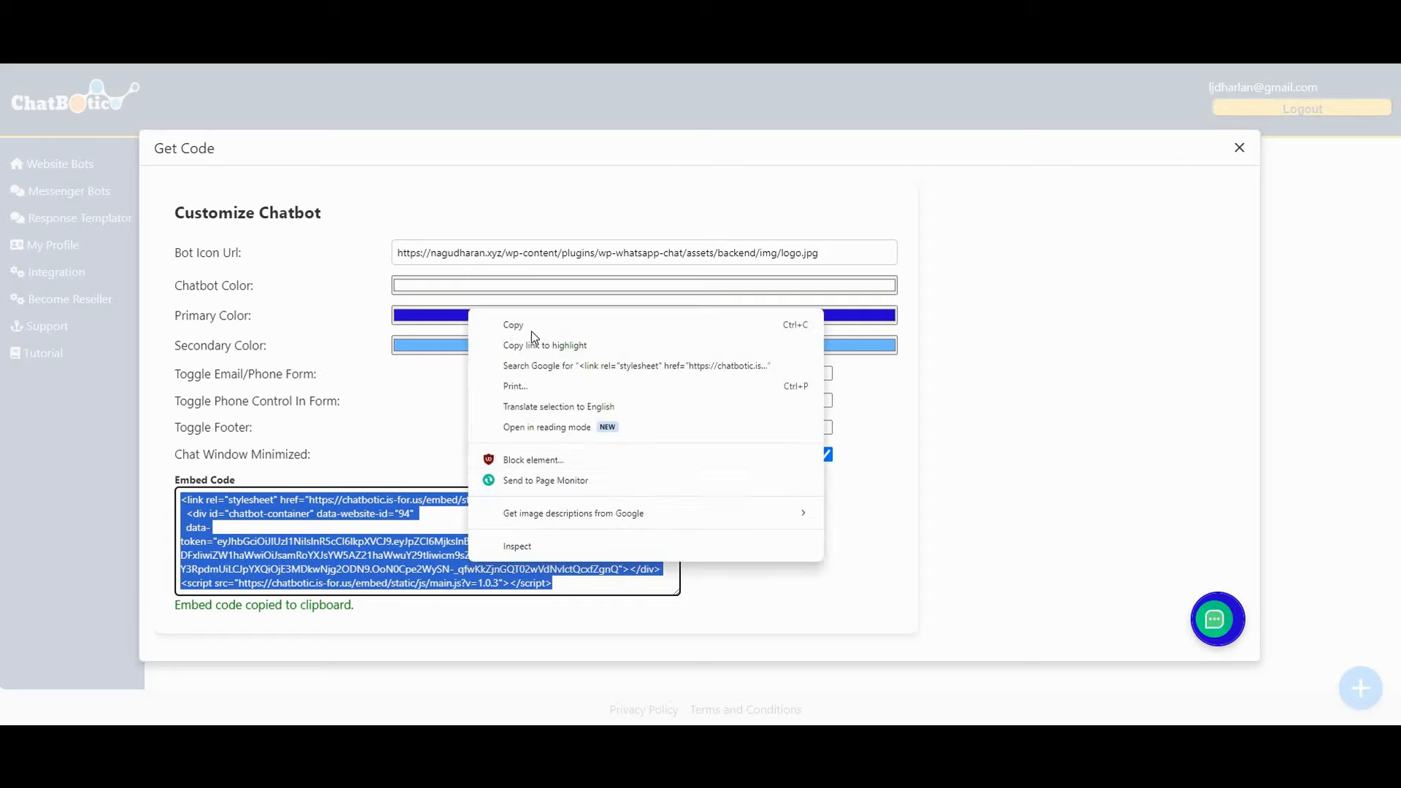
left_click(548, 326)
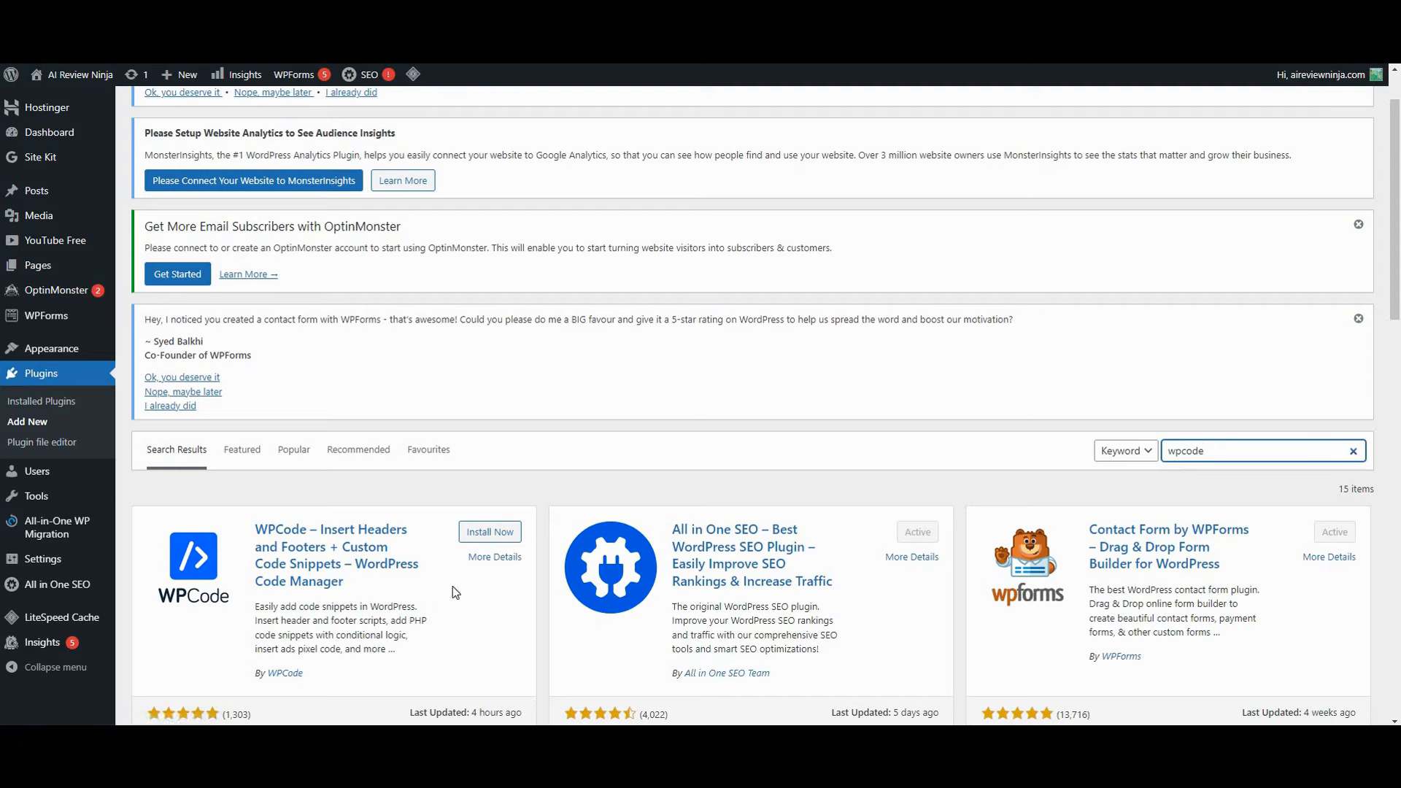
- In the AI Review Ninja WordPress admin, install the WPCode plugin and open its Header & Footer settings
left_click(483, 530)
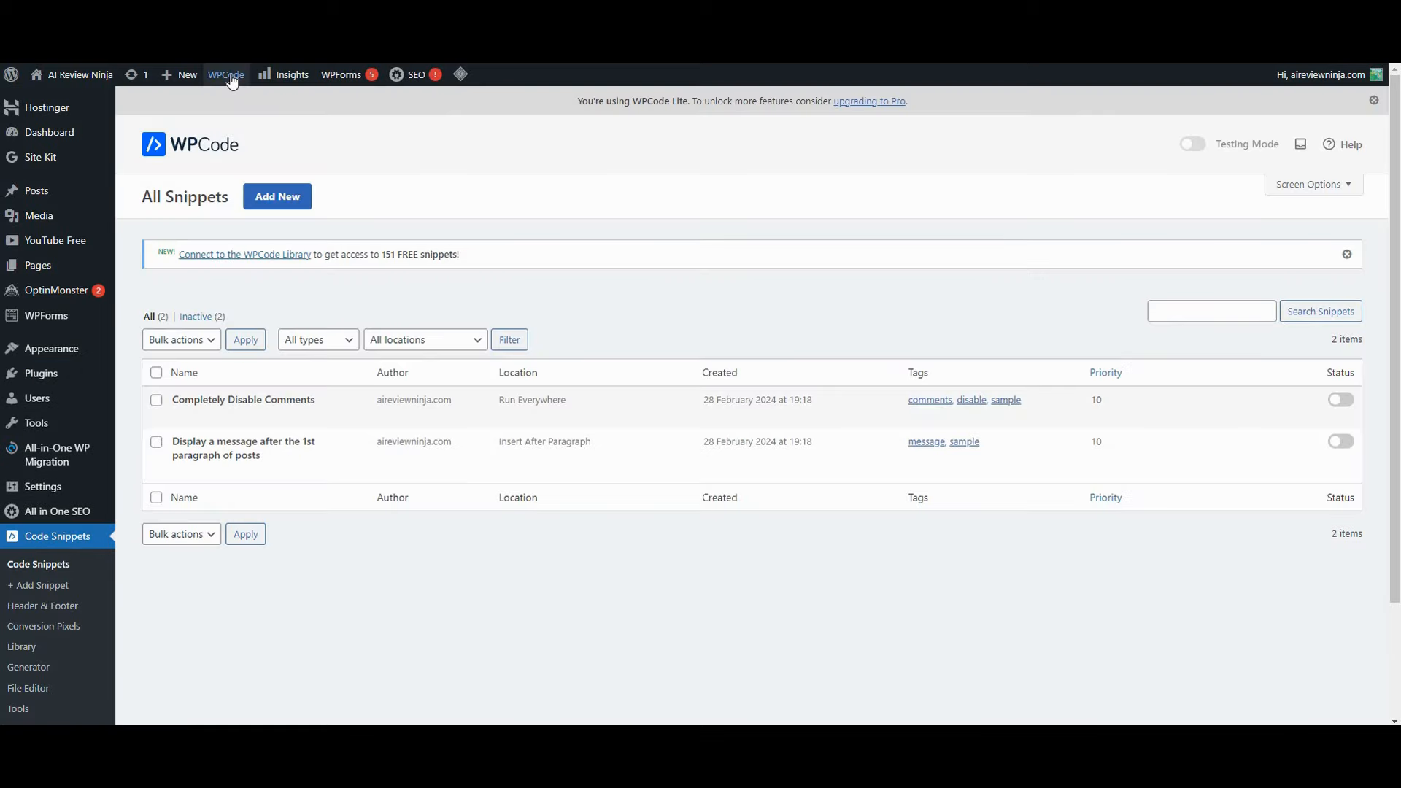
mouse_move(232, 81)
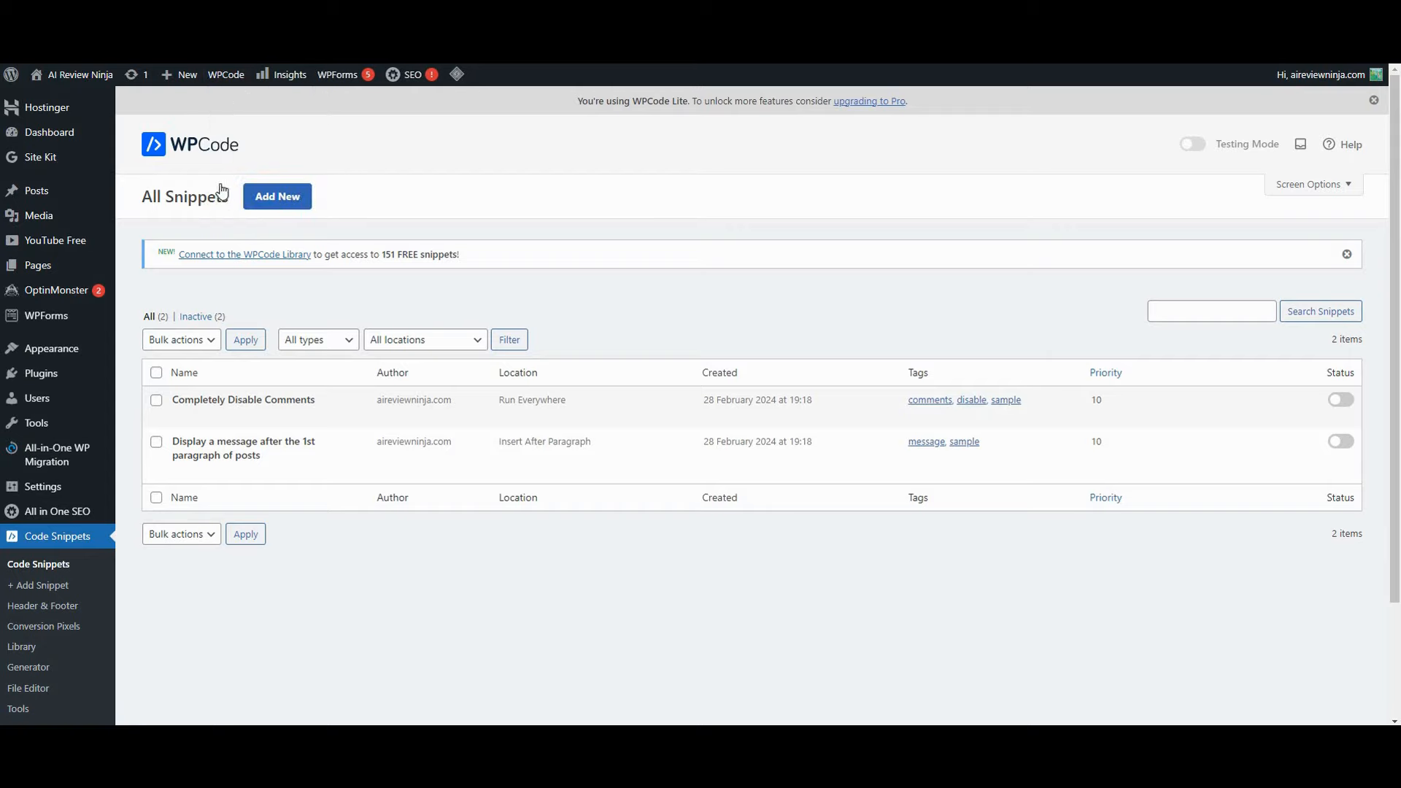
left_click(58, 610)
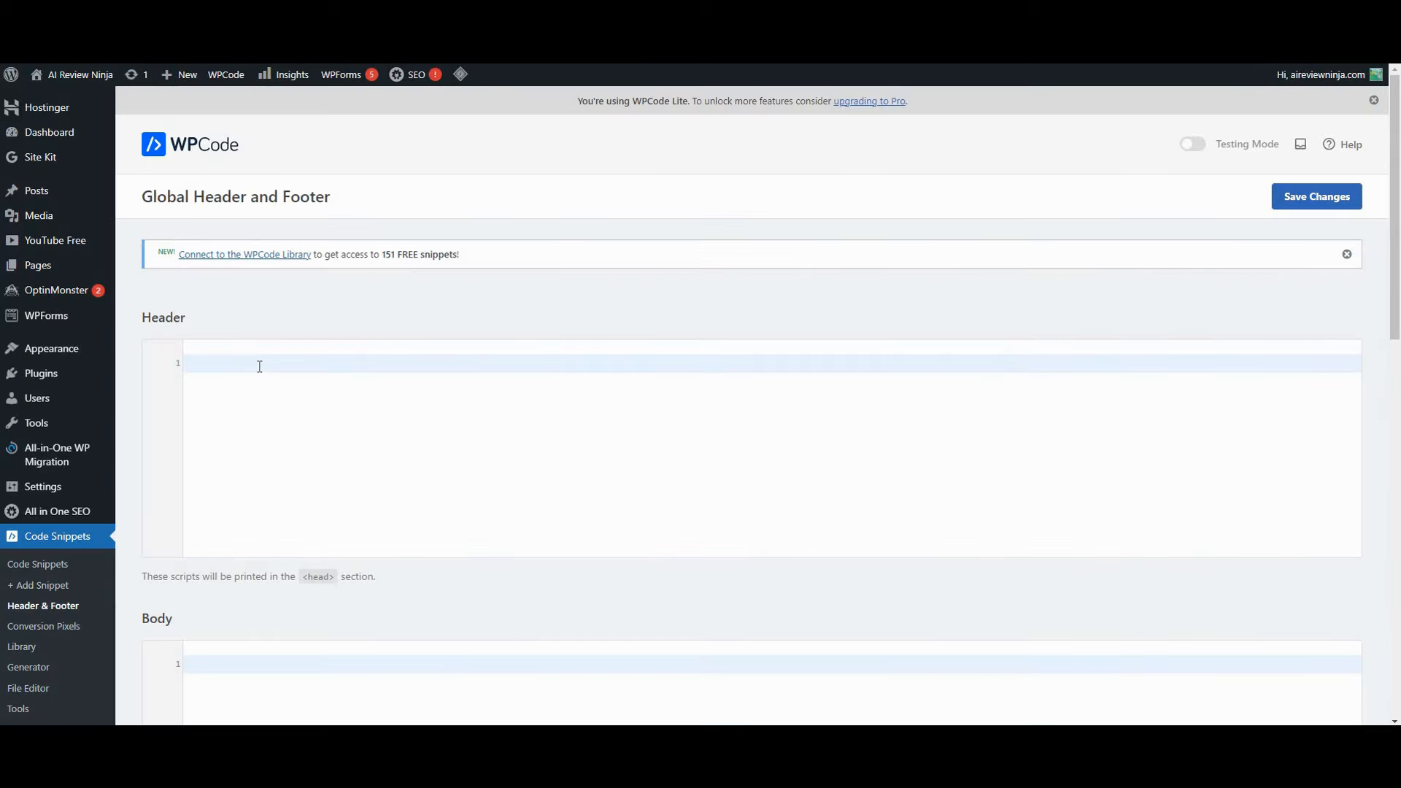
- Paste the chatbot embed code with its token into the global header, remove the indent before the div line, and save the changes
right_click(259, 365)
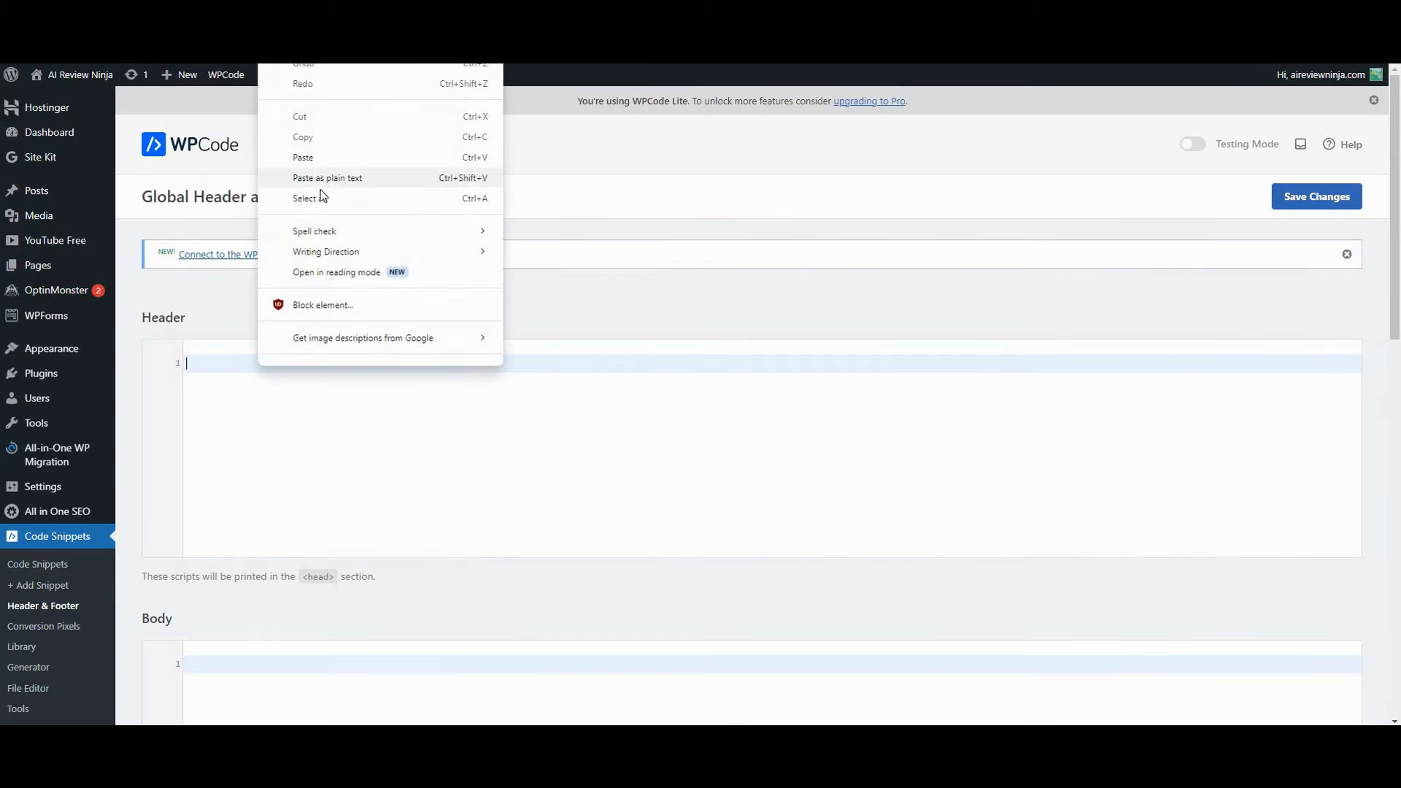
left_click(313, 157)
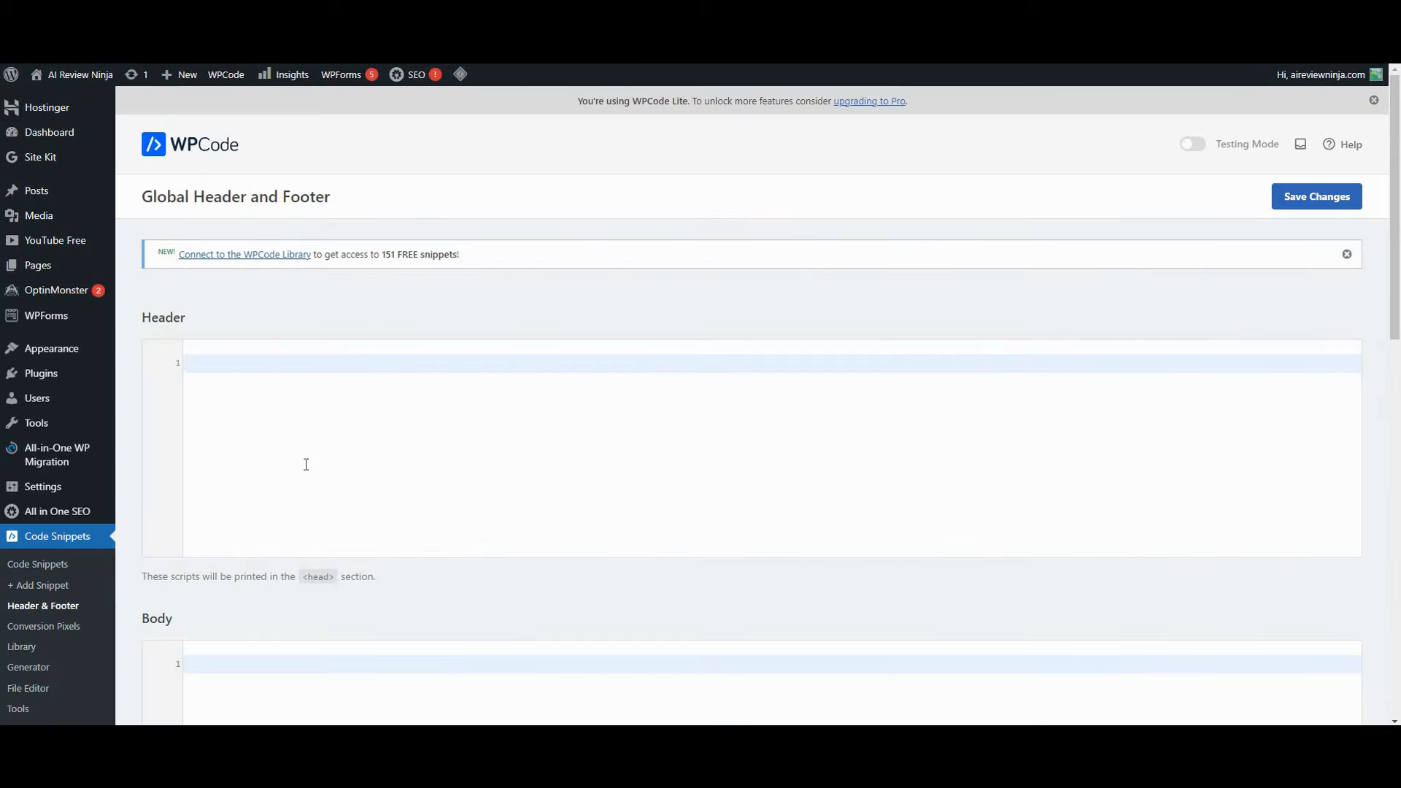
left_click(193, 383)
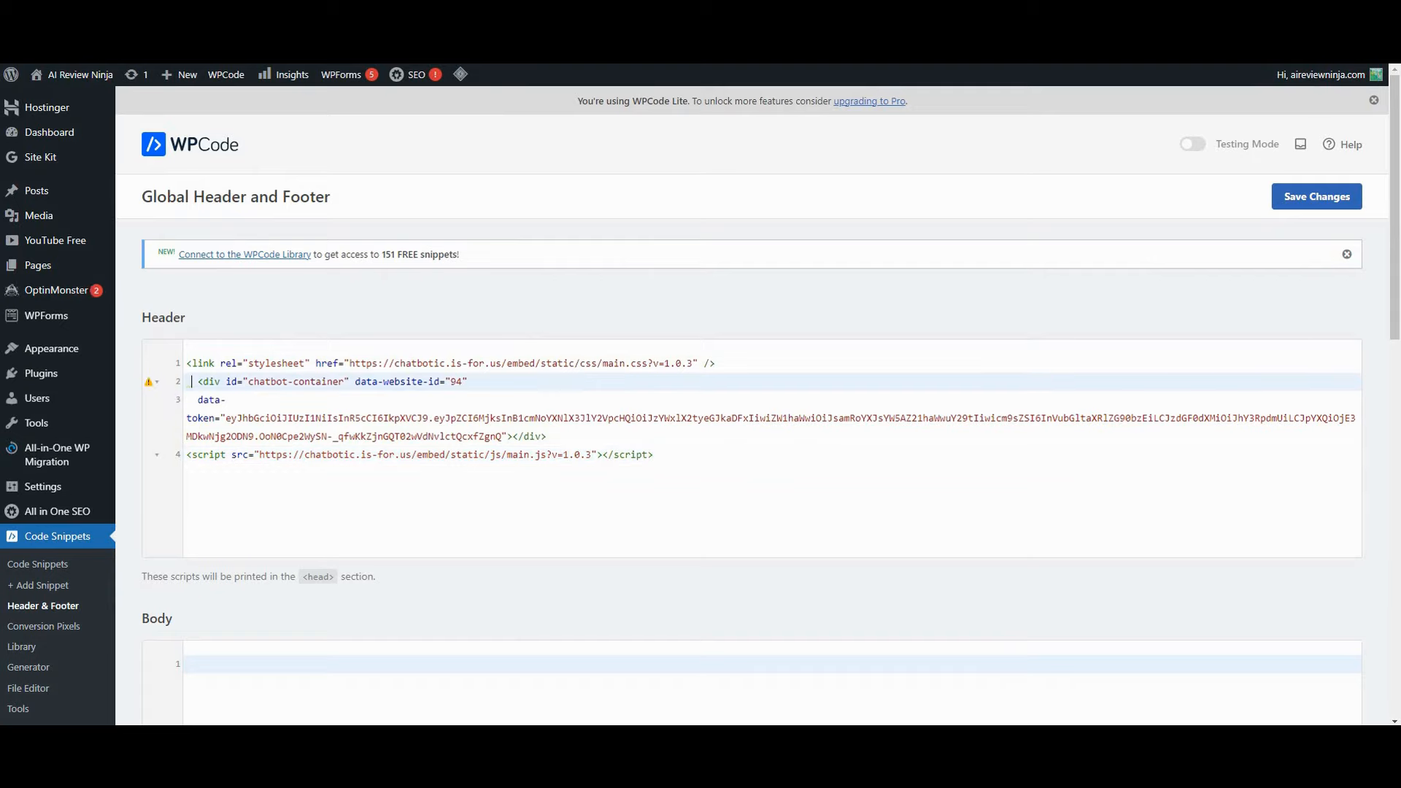
key("BackSpace")
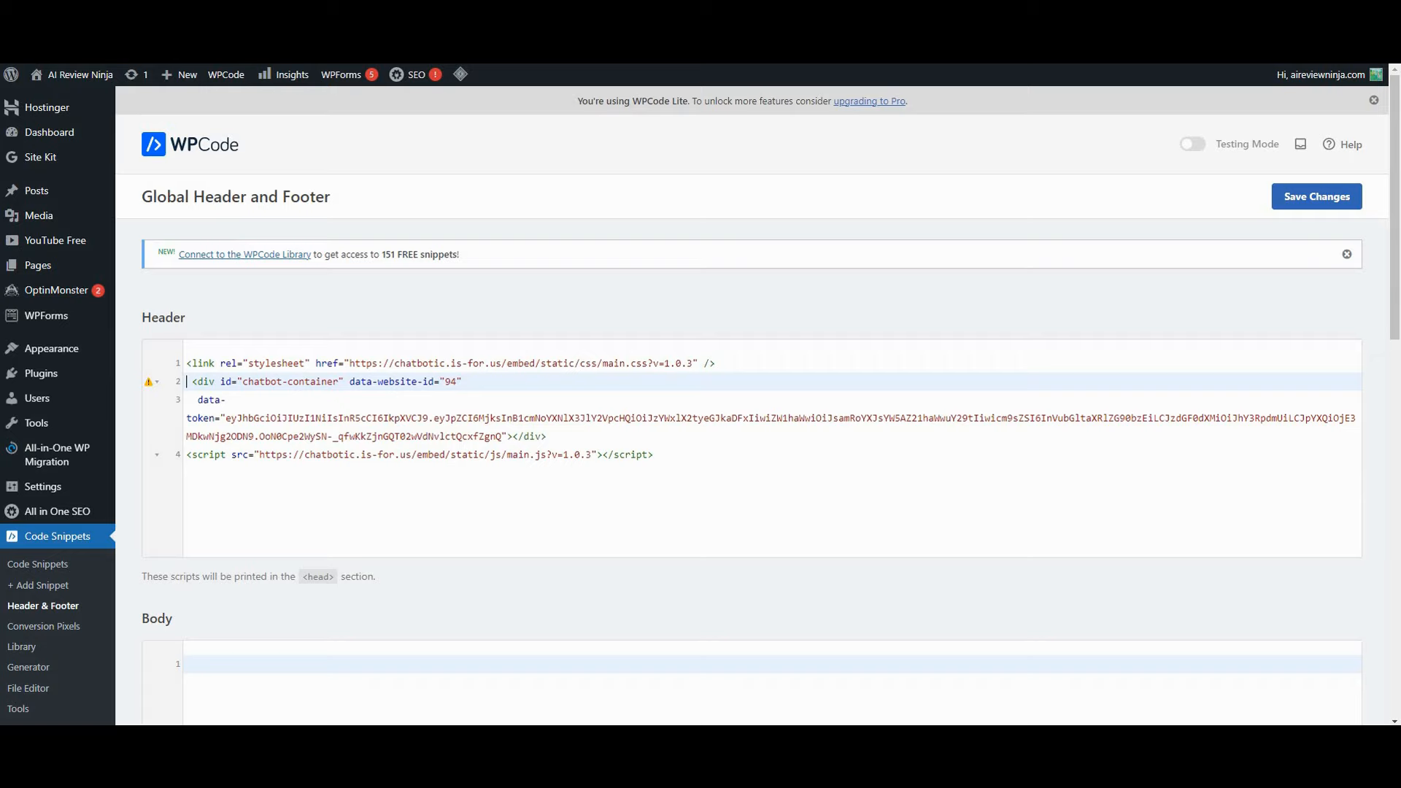
left_click(1320, 199)
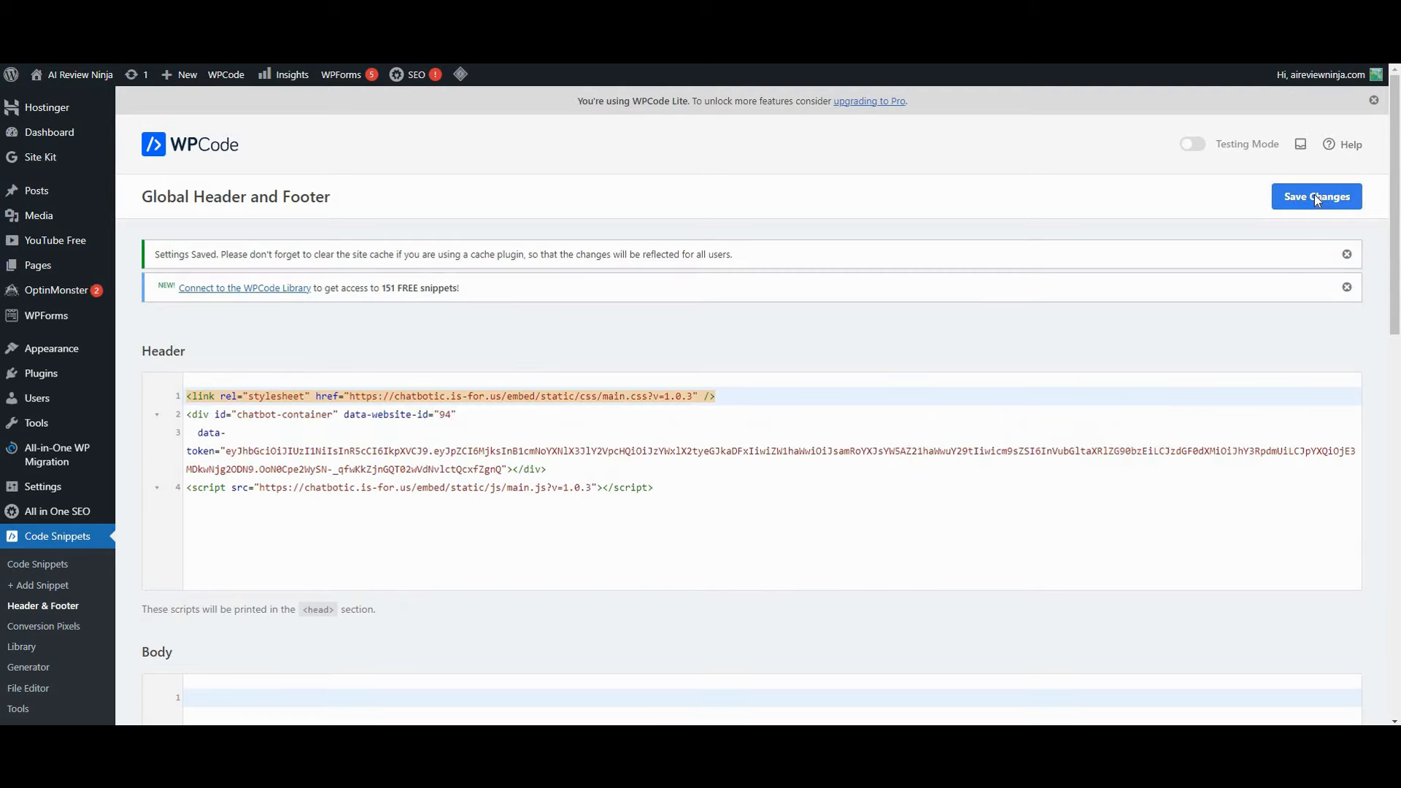
left_click(1317, 199)
- Test the chatbot on the AI Review Ninja site with the message "chatbot" and follow the Learn More link in its reply
left_click(1183, 15)
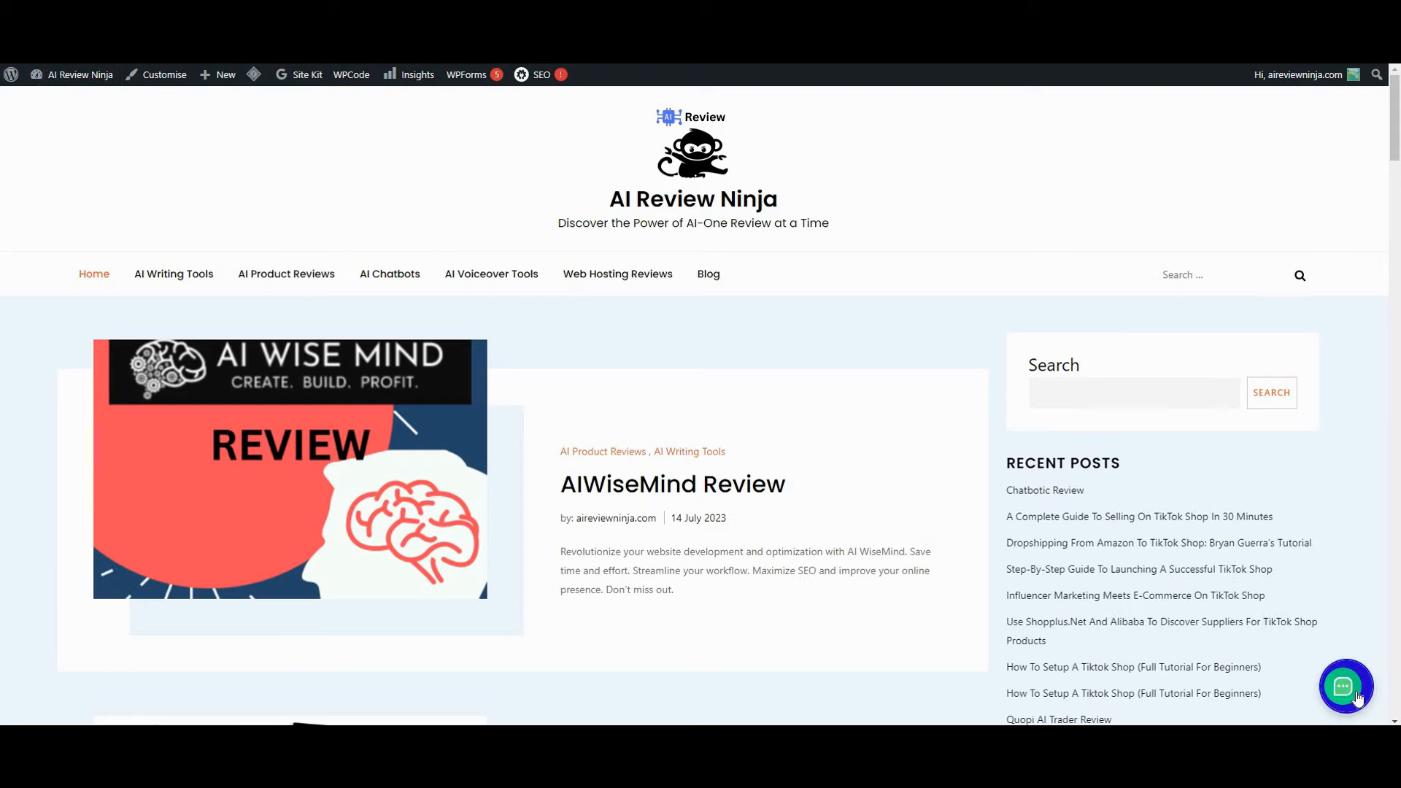
left_click(1358, 699)
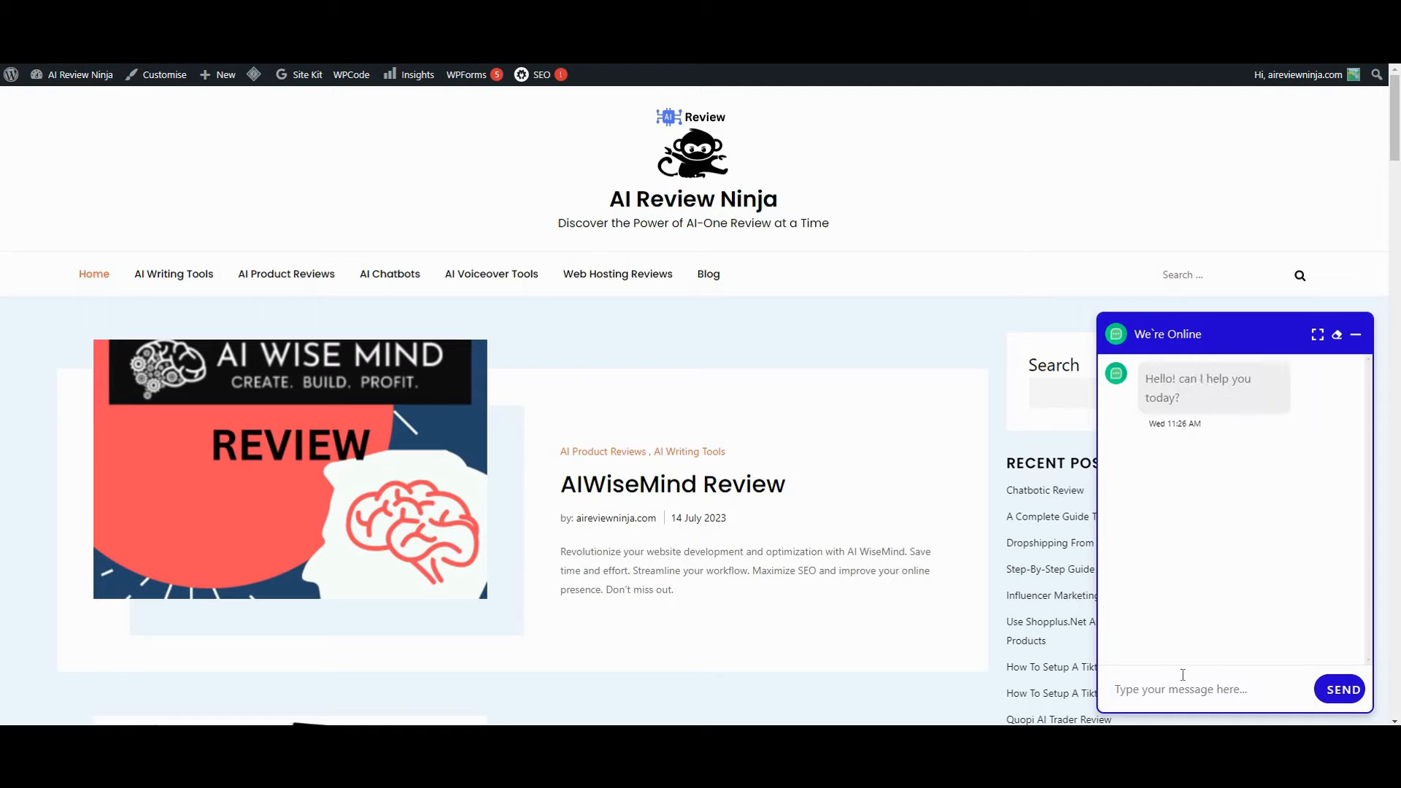
left_click(1135, 690)
type("cha")
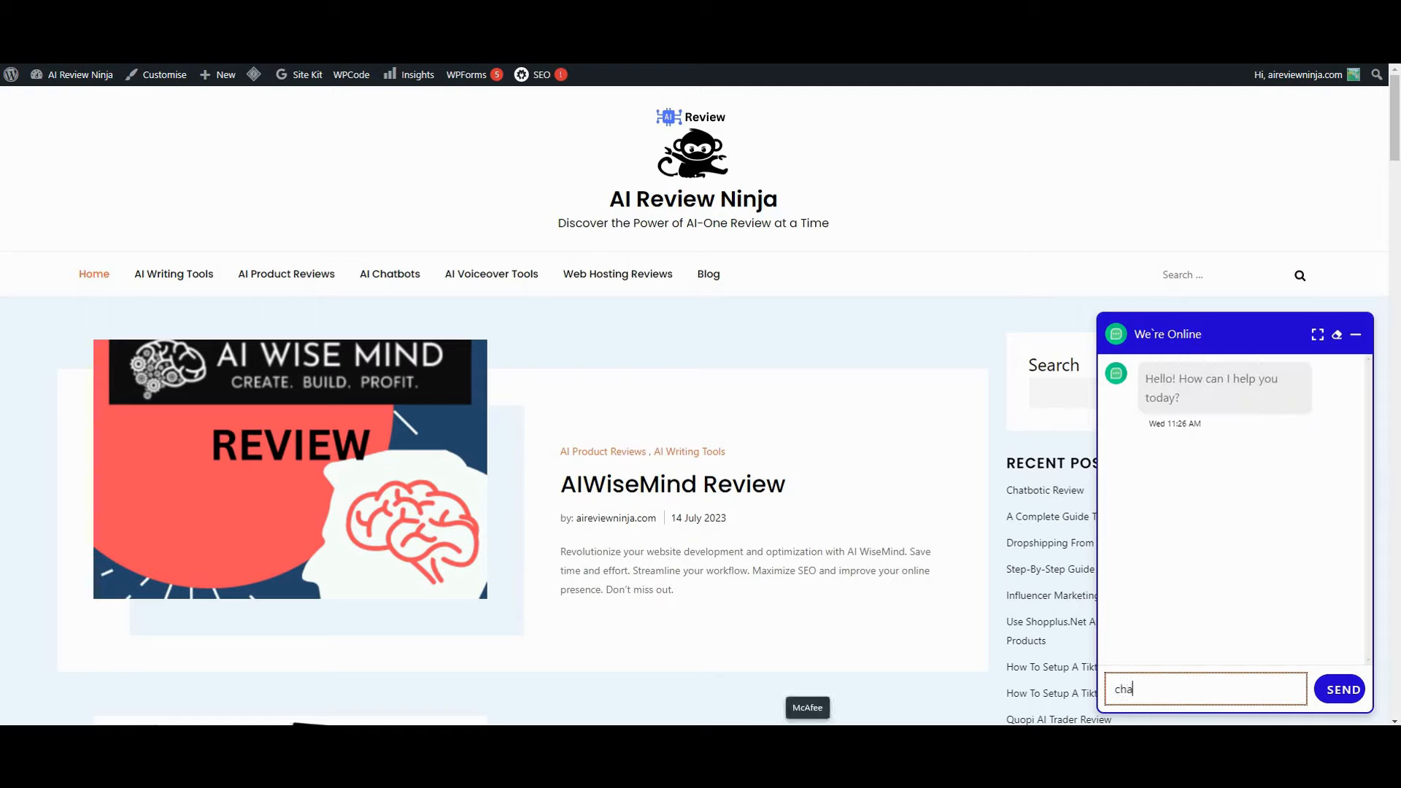
type("tbot")
key("Return")
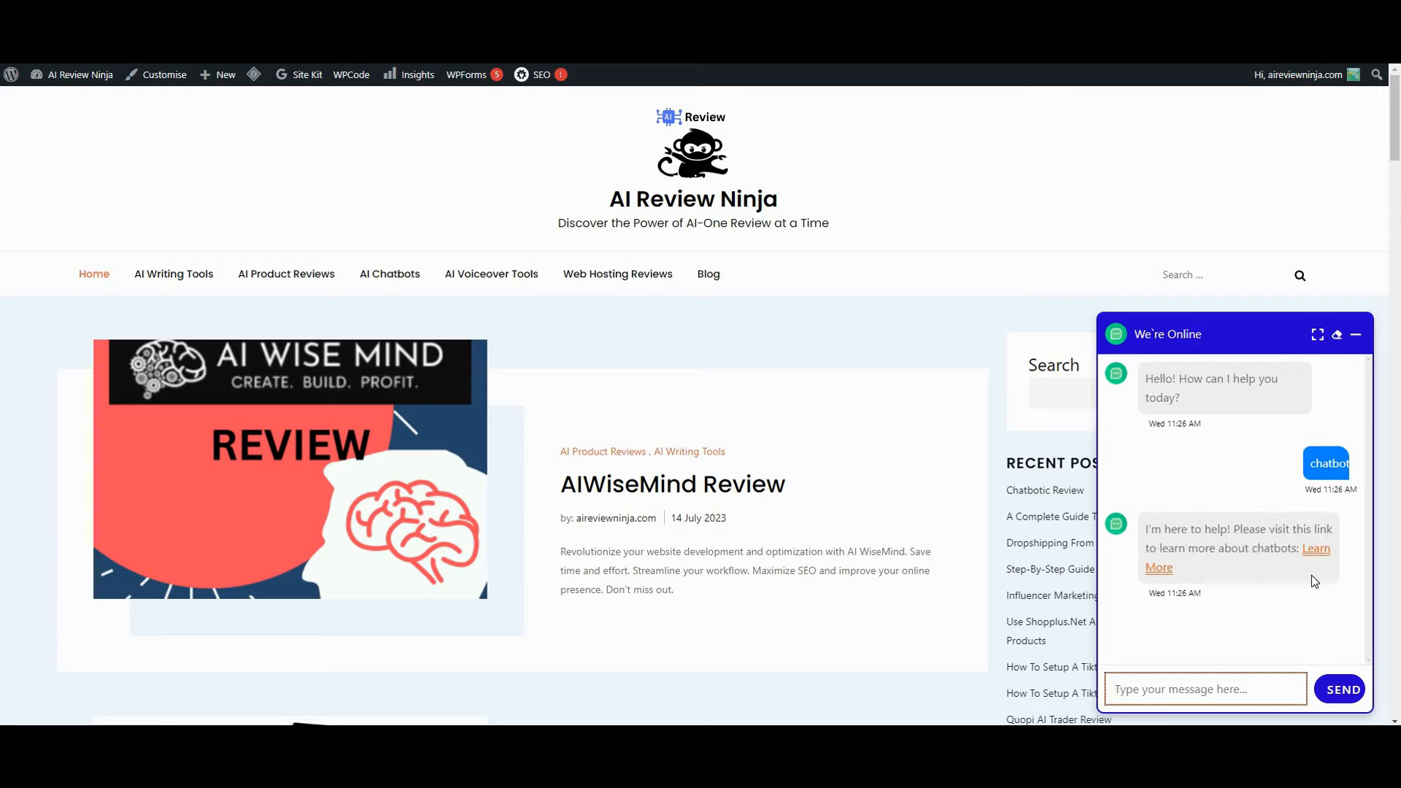
left_click(1326, 561)
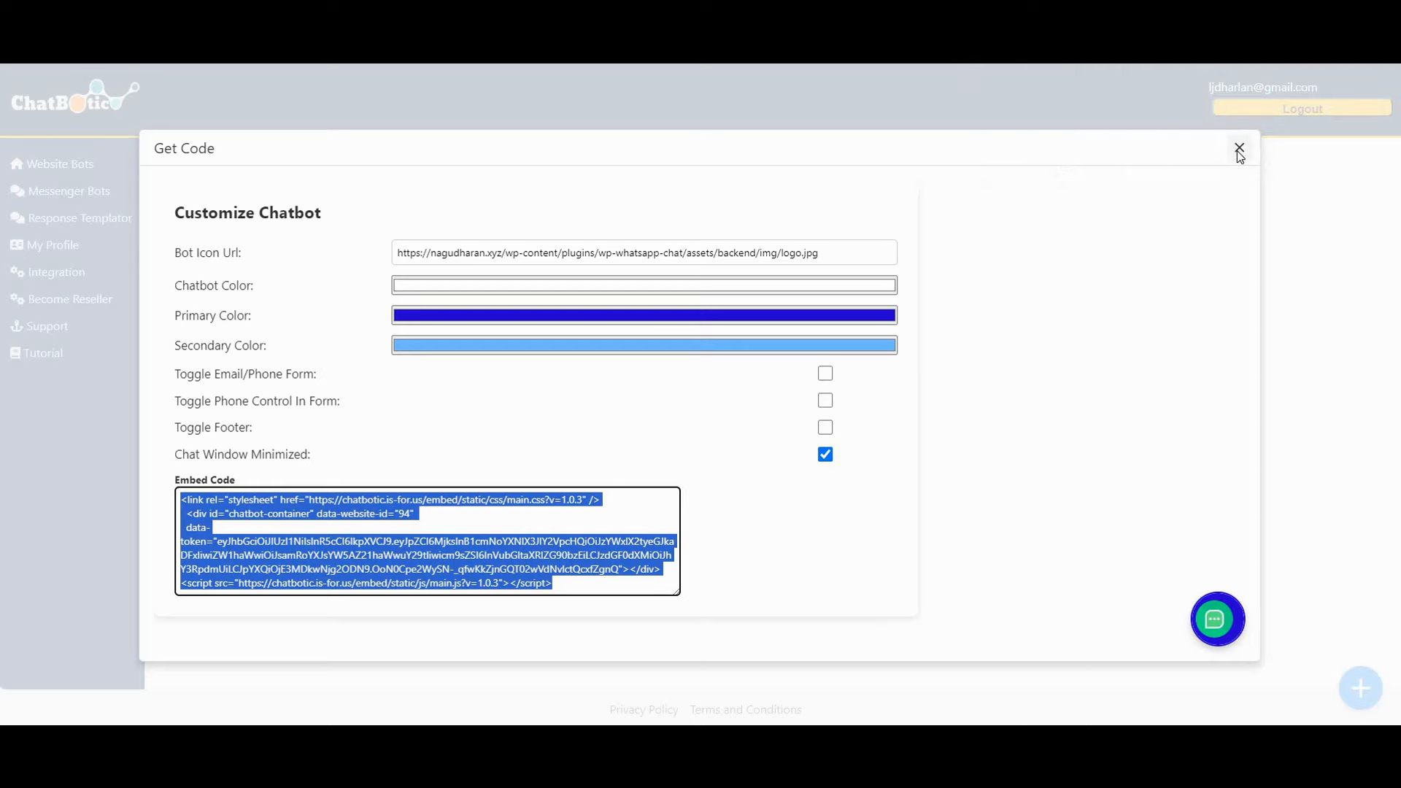
- Close the embed code settings and open the AI RN bot's additional custom content
left_click(1233, 157)
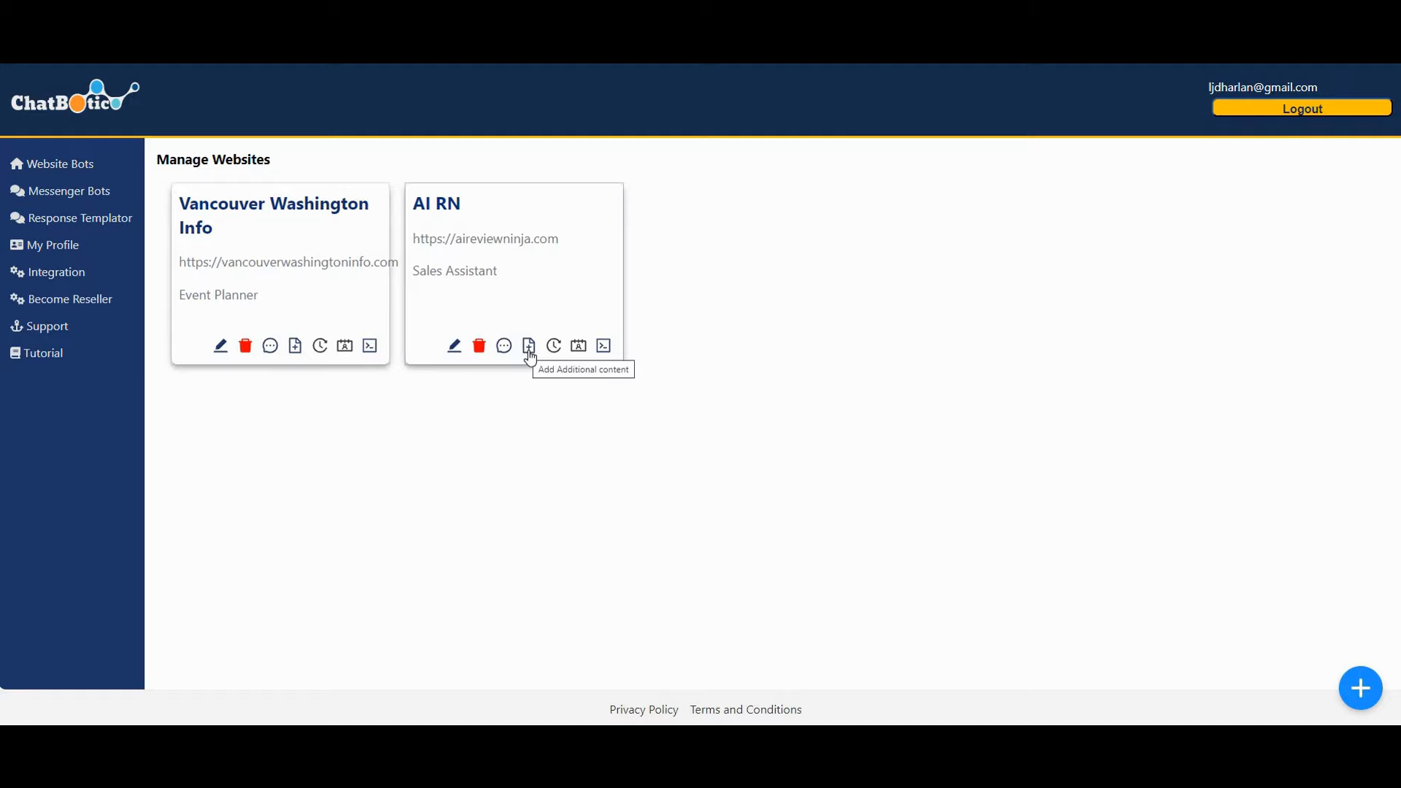
left_click(529, 348)
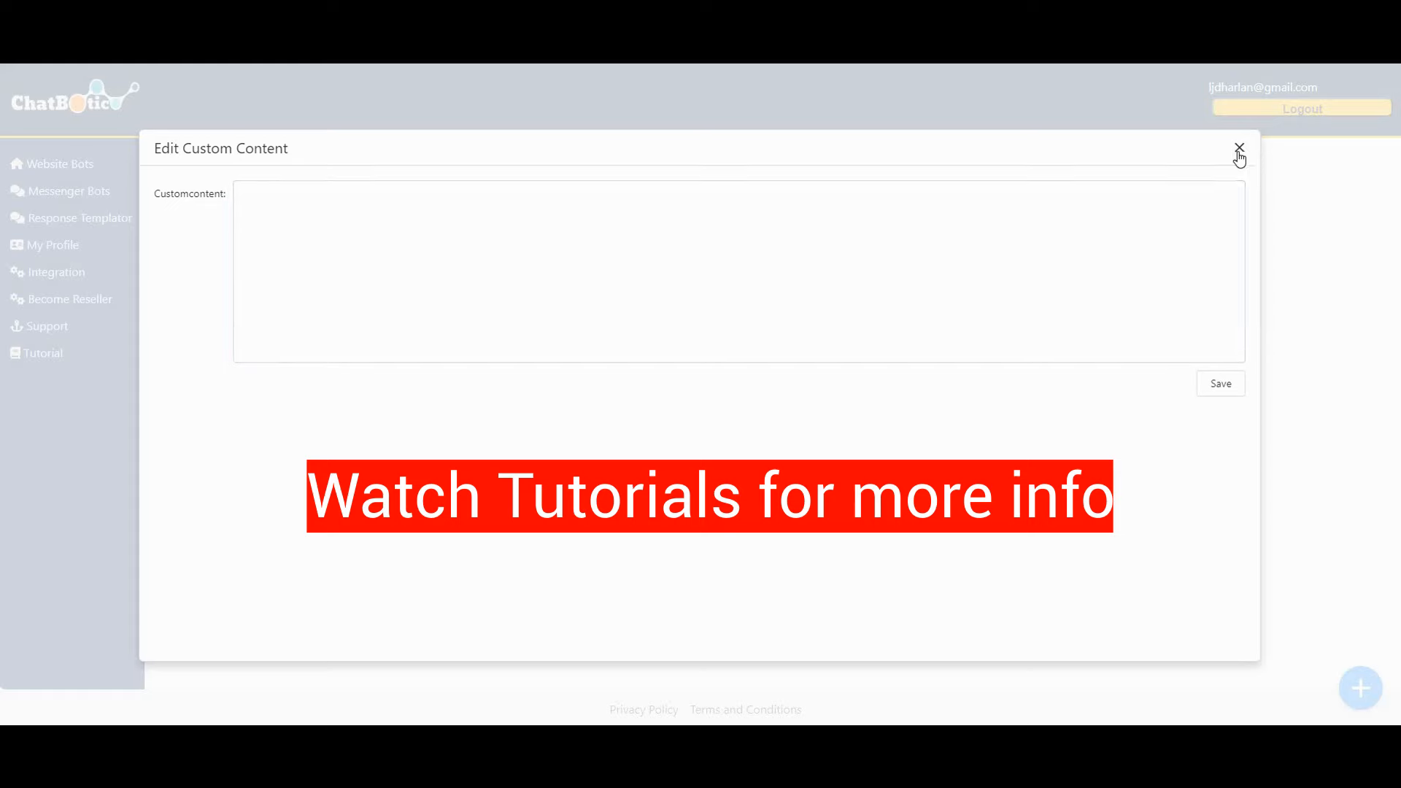
- Switch to the Chatbotic sales page and view the pricing of the FE, PRO and Reseller plans
left_click(71, 289)
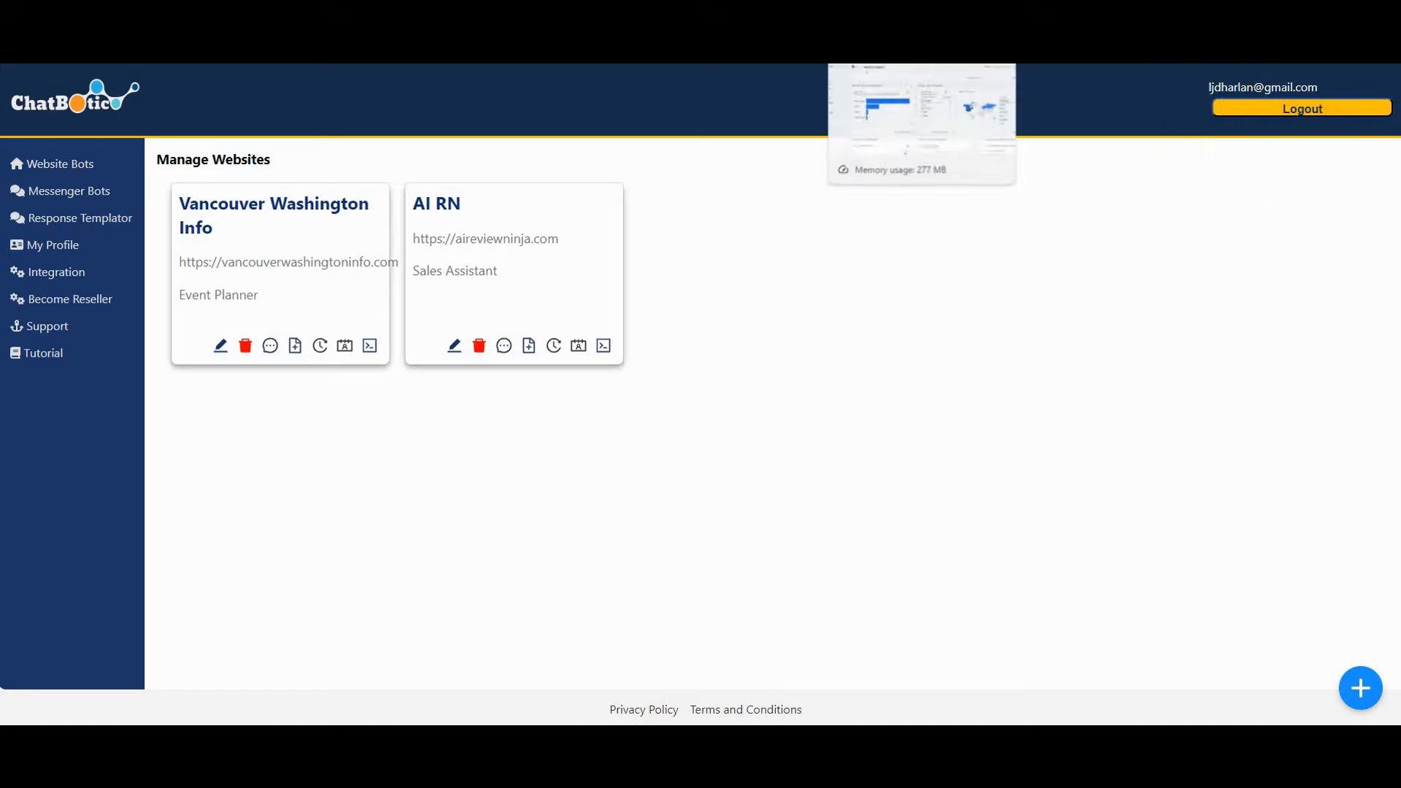
left_click(902, 3)
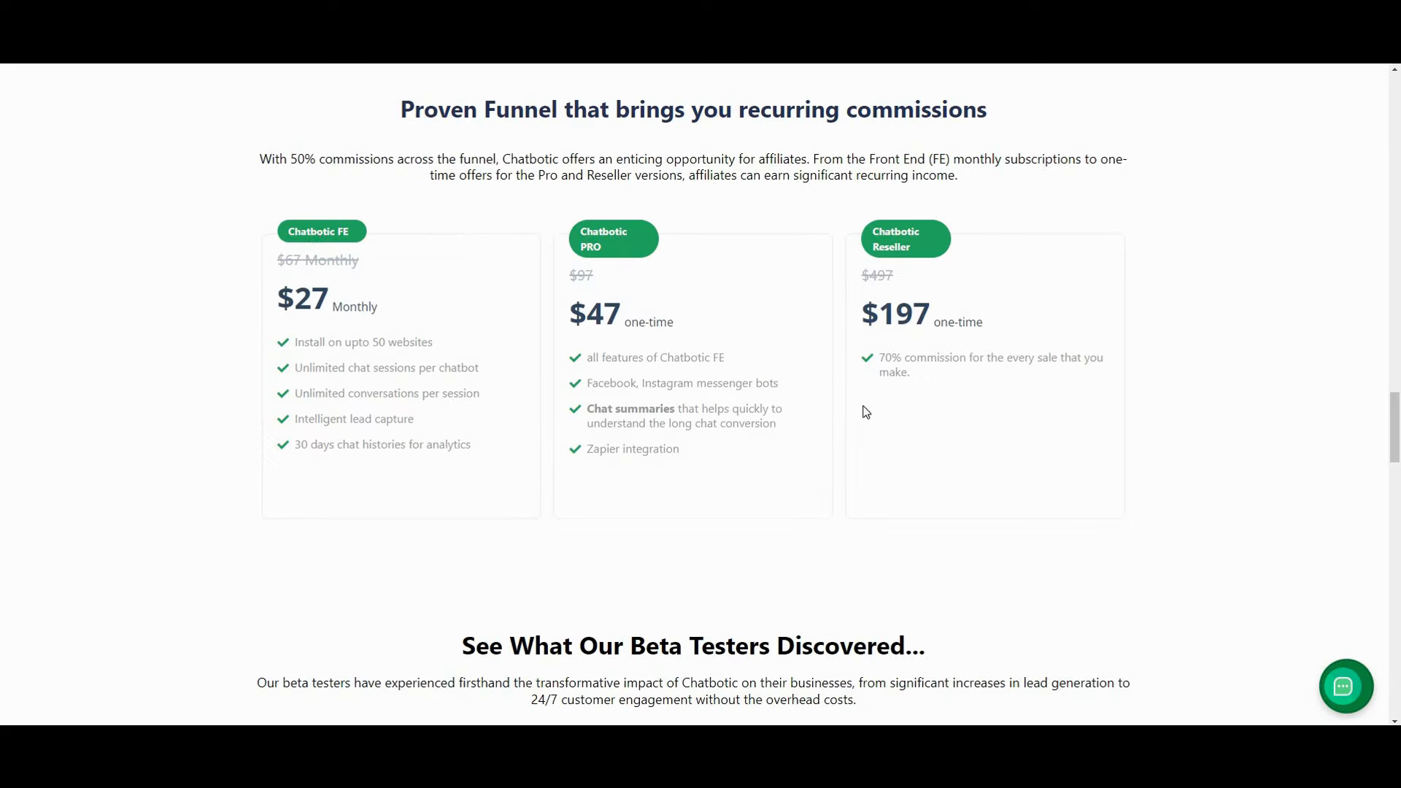